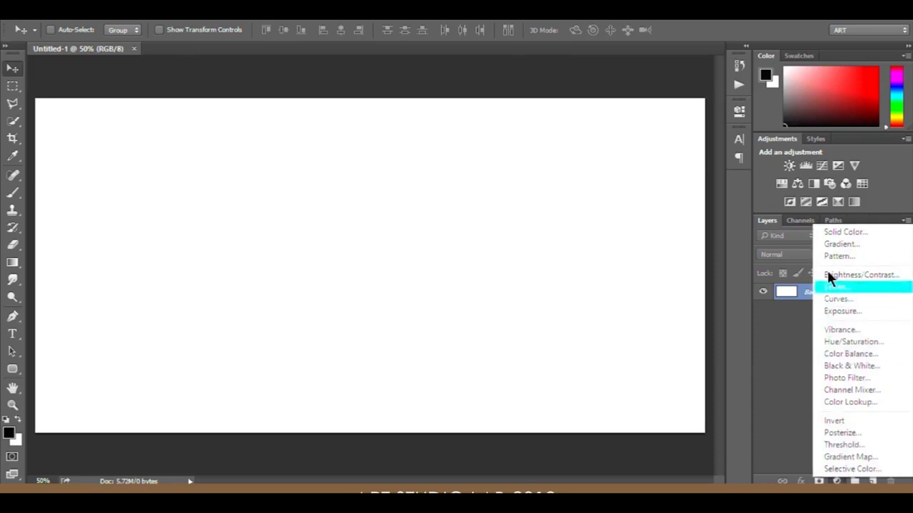
Step: Add a Solid Color fill layer in black (000000) above the background
left_click(833, 232)
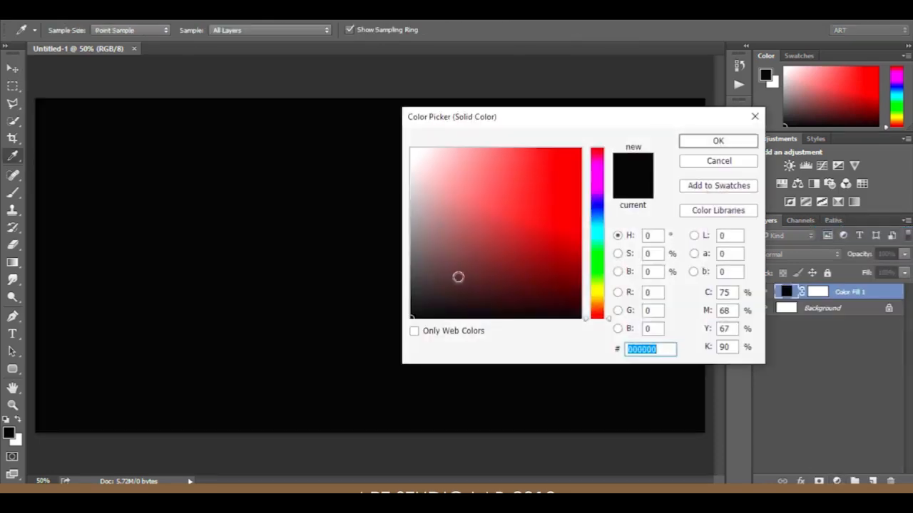
left_click(710, 140)
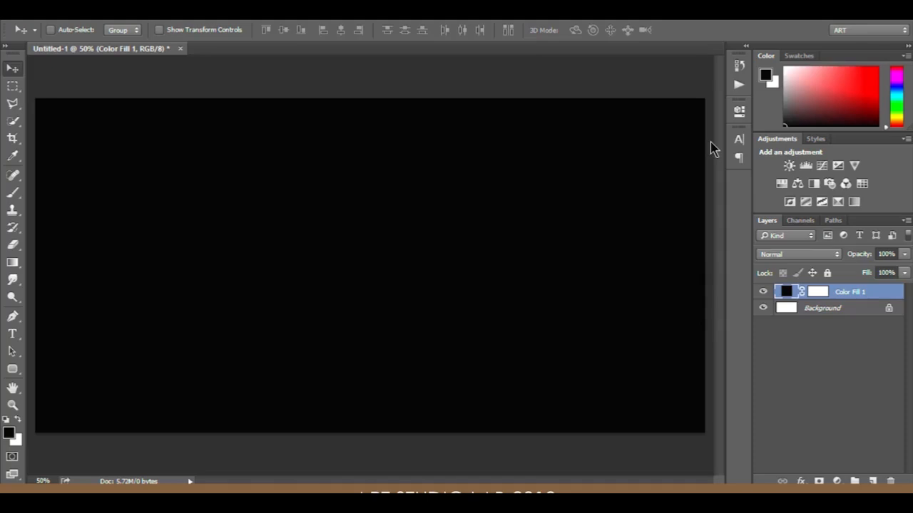
Step: Set up the Horizontal Type tool with the Times New Roman font, Bold style and 72 pt size
left_click(12, 335)
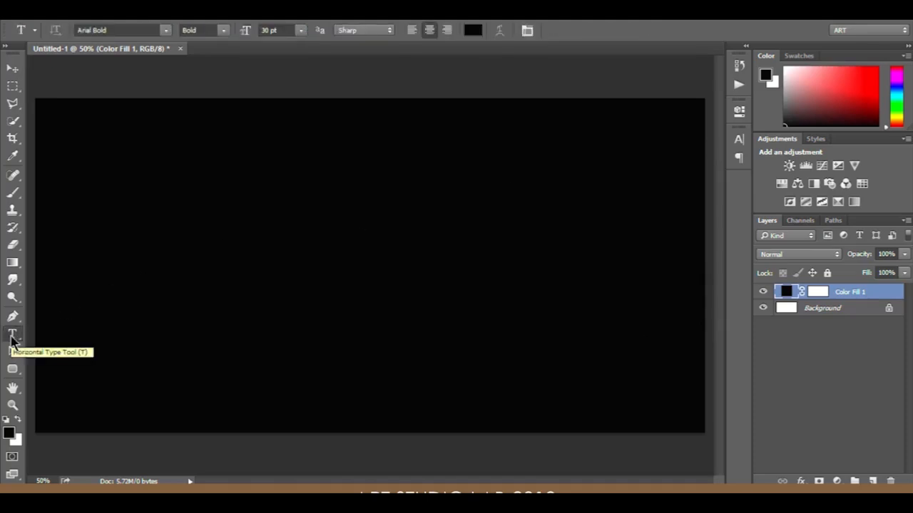
left_click(167, 31)
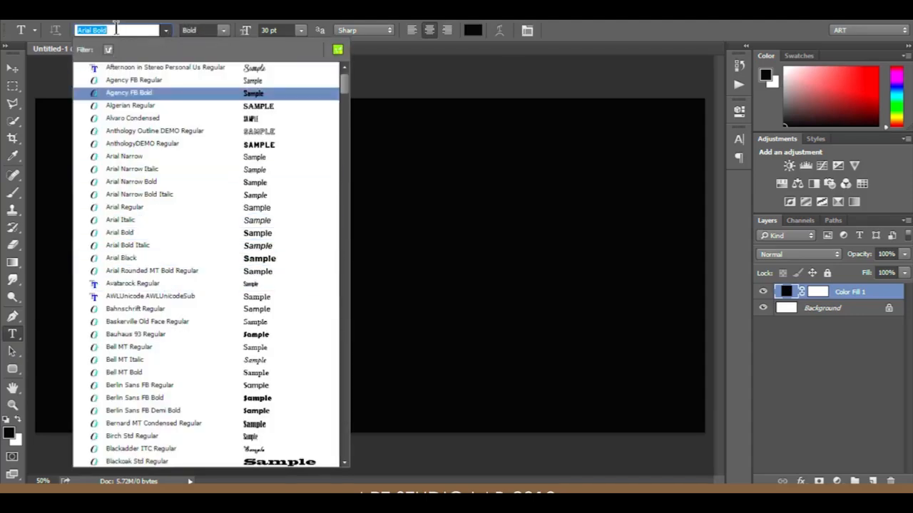
type("time")
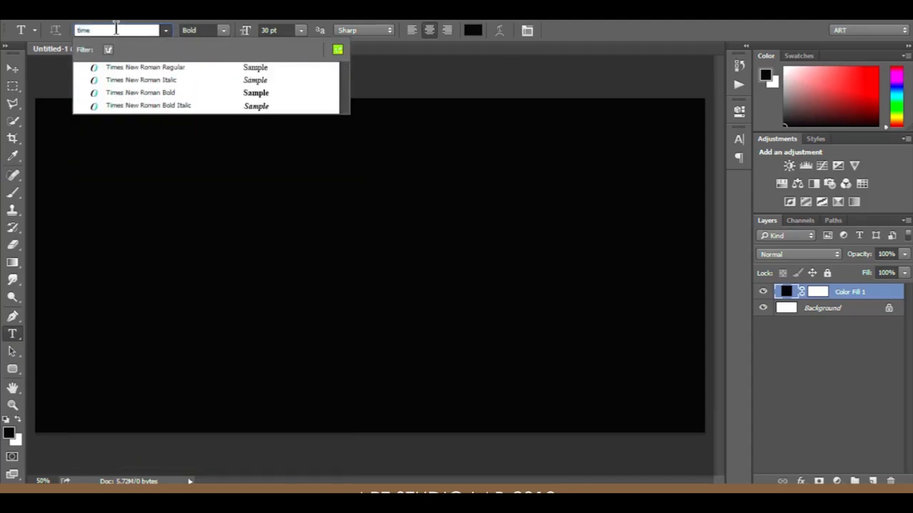
left_click(189, 69)
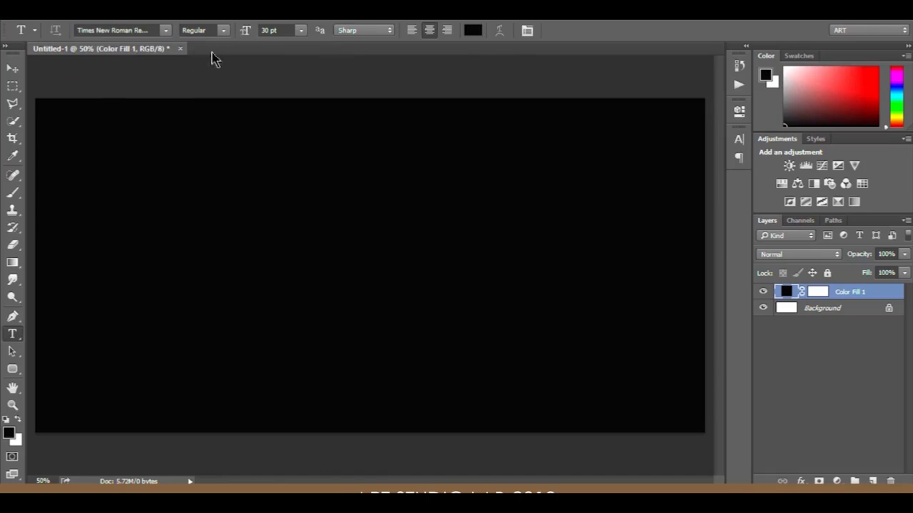
left_click(223, 32)
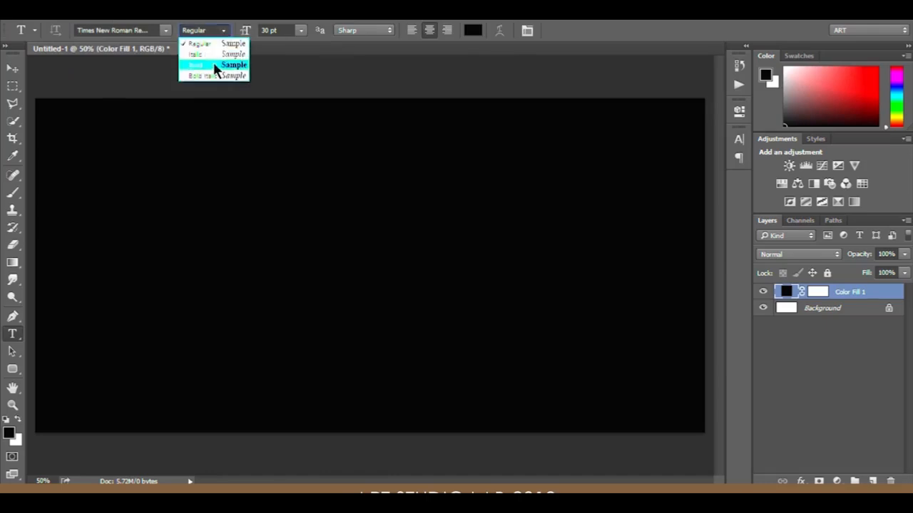
left_click(213, 65)
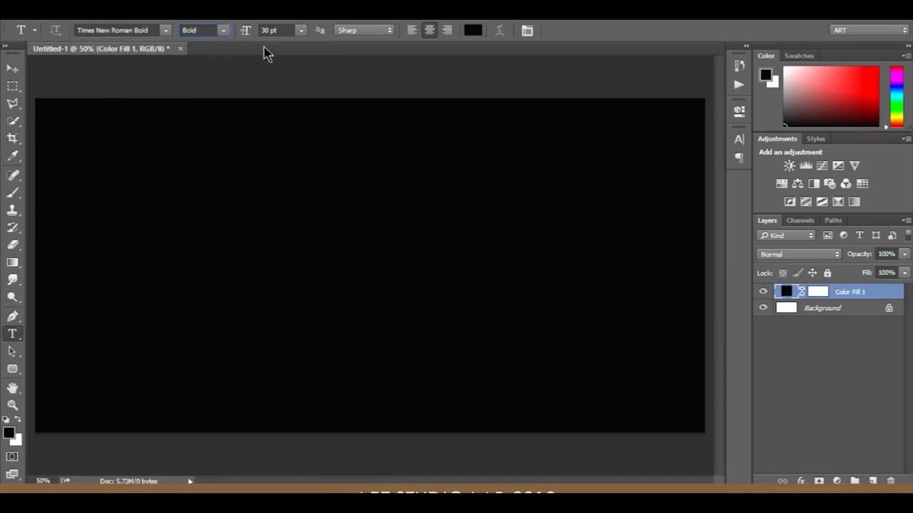
left_click(301, 31)
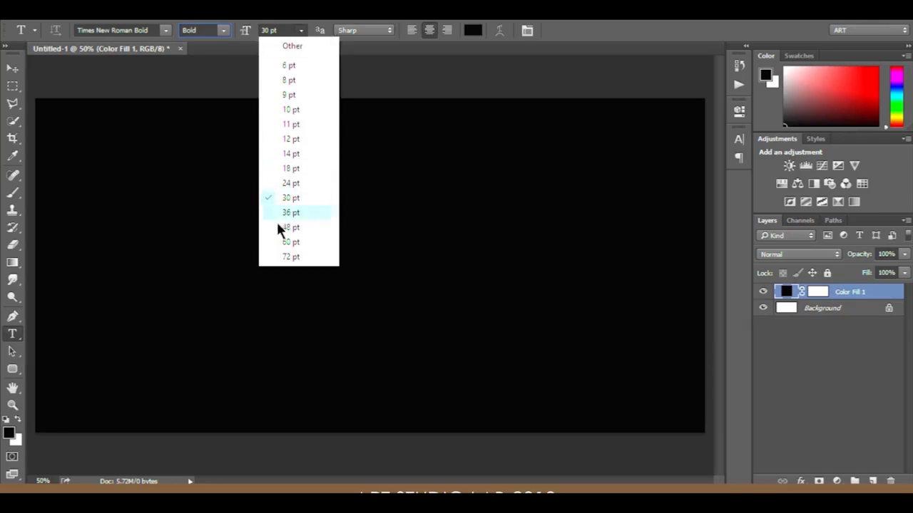
left_click(288, 257)
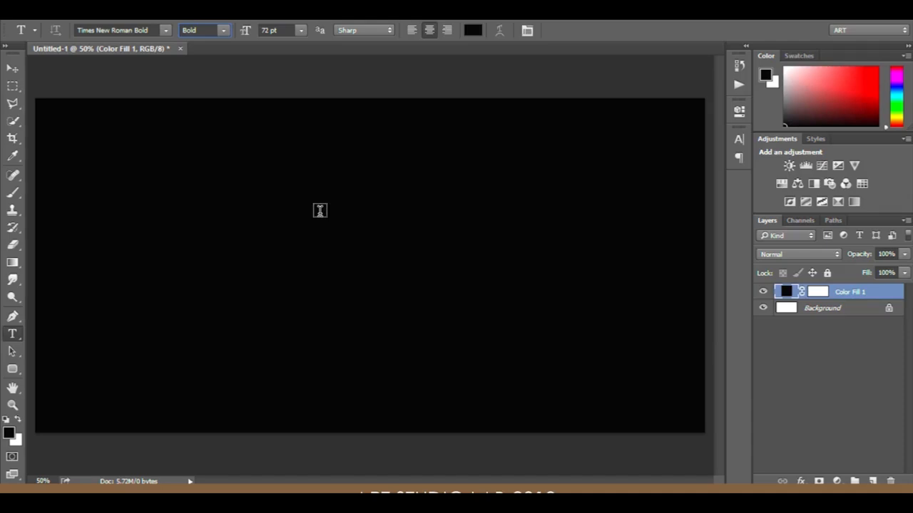
Step: Set the text color to white (ffffff) and add the text GOLD on the canvas
left_click(470, 31)
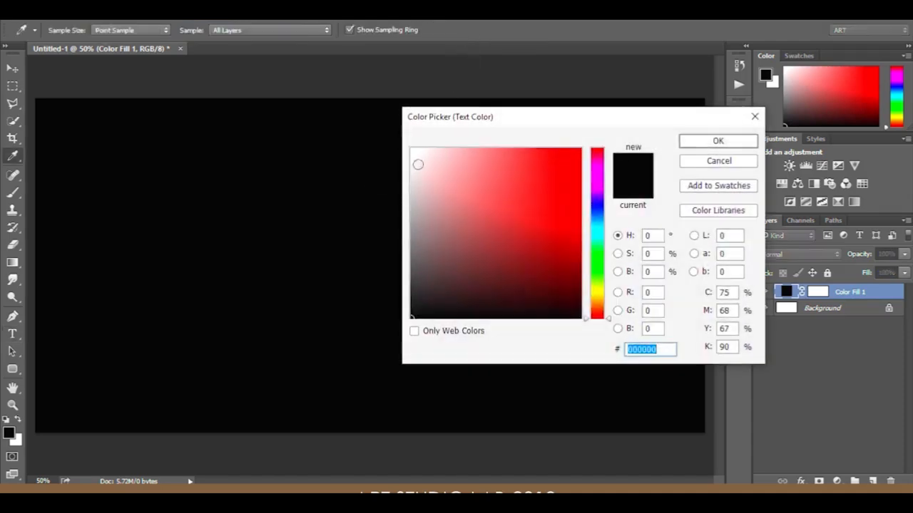
type("ffffff")
left_click(717, 140)
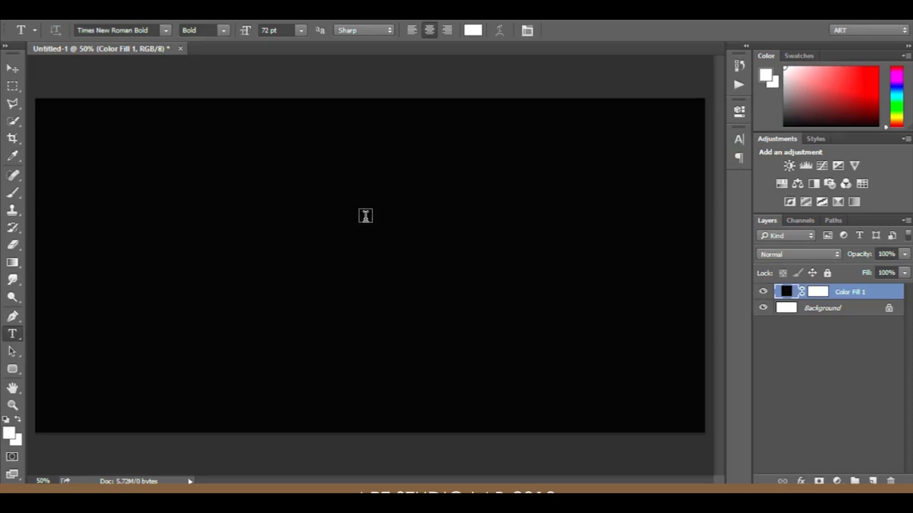
left_click(203, 249)
type("GOLD")
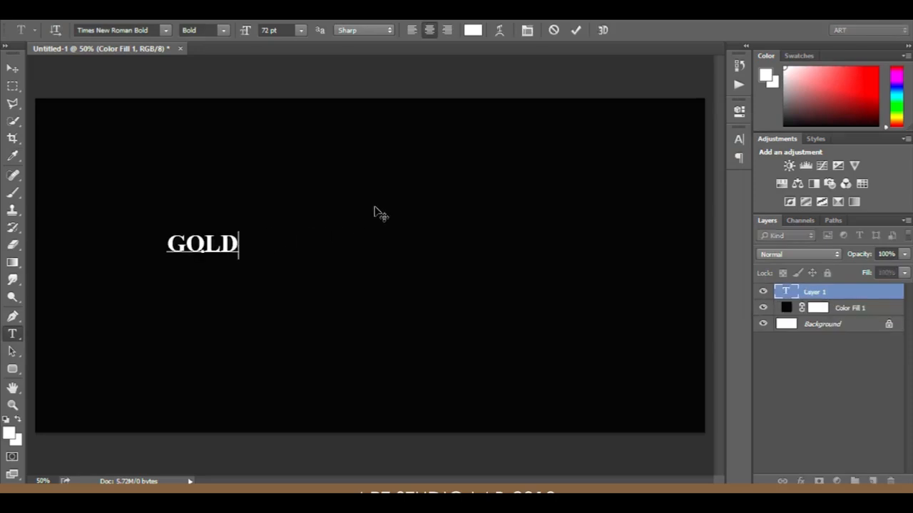
left_click(576, 32)
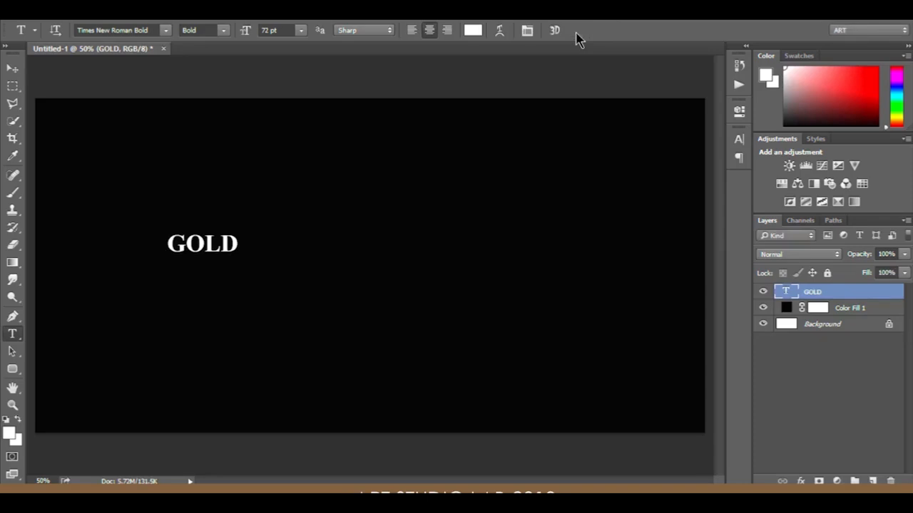
Step: Scale the GOLD text proportionally to about 857% so it spans most of the canvas, and center it
key("ctrl+t")
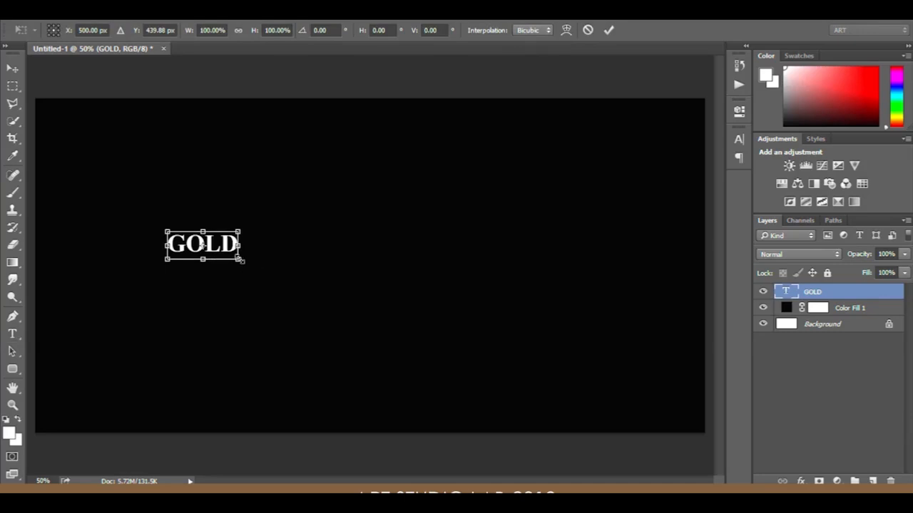
left_click_drag(241, 260, 477, 364)
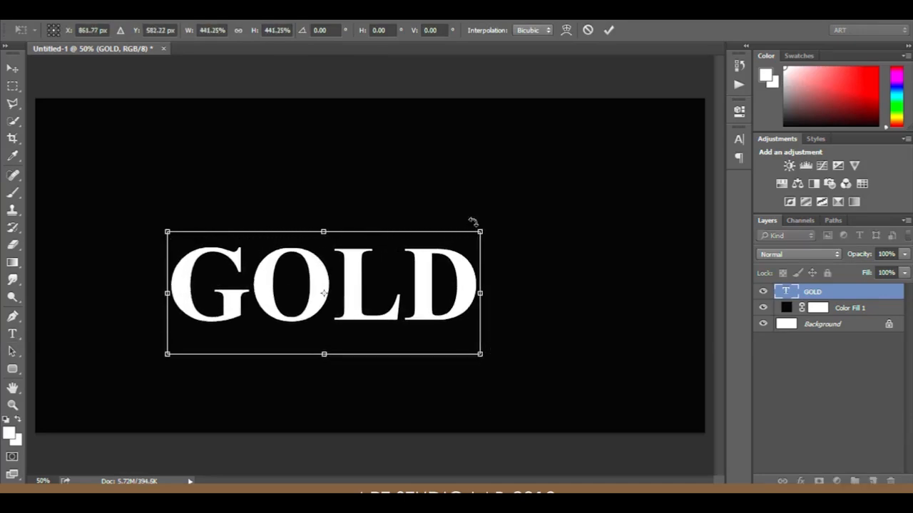
left_click_drag(479, 230, 677, 151)
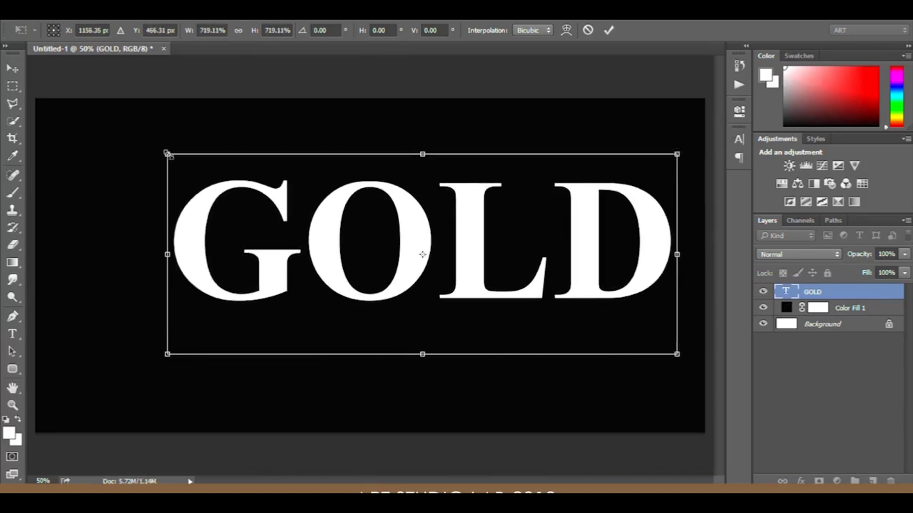
left_click_drag(161, 154, 119, 134)
left_click_drag(116, 358, 70, 383)
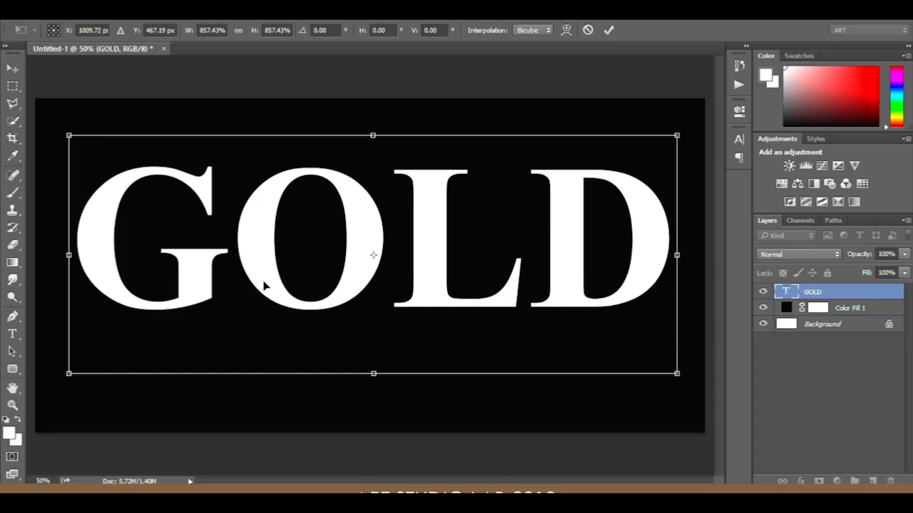
mouse_move(263, 285)
left_mouse_down()
mouse_move(280, 298)
mouse_move(272, 300)
left_mouse_up()
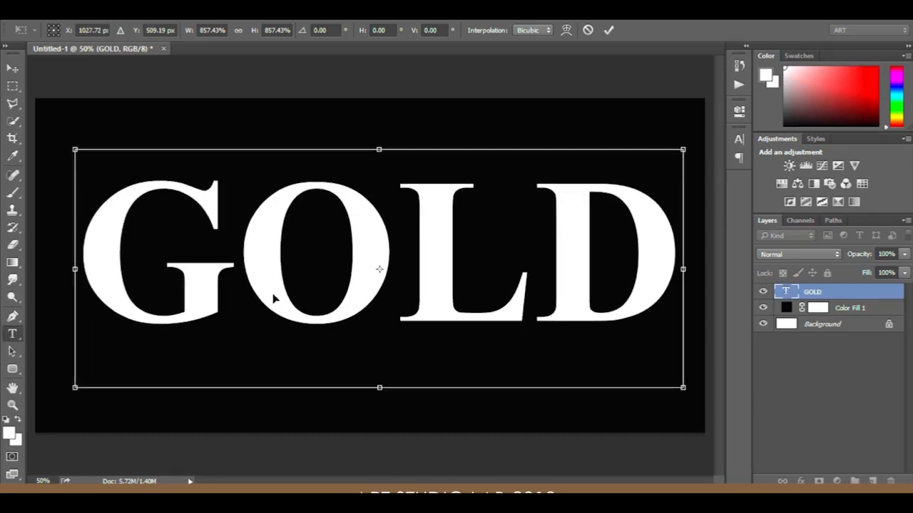
key("Return")
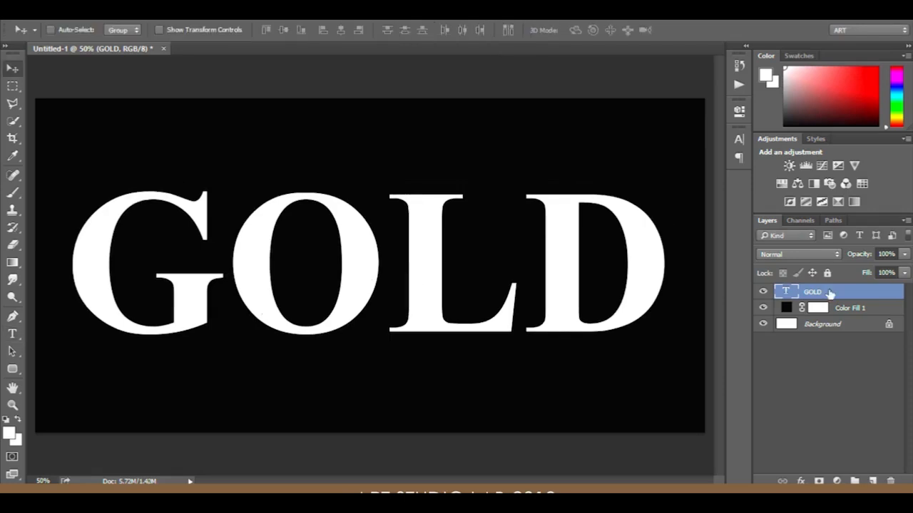
Step: Duplicate the GOLD text layer and enable a Gradient Overlay layer style on the copy
key("ctrl+j")
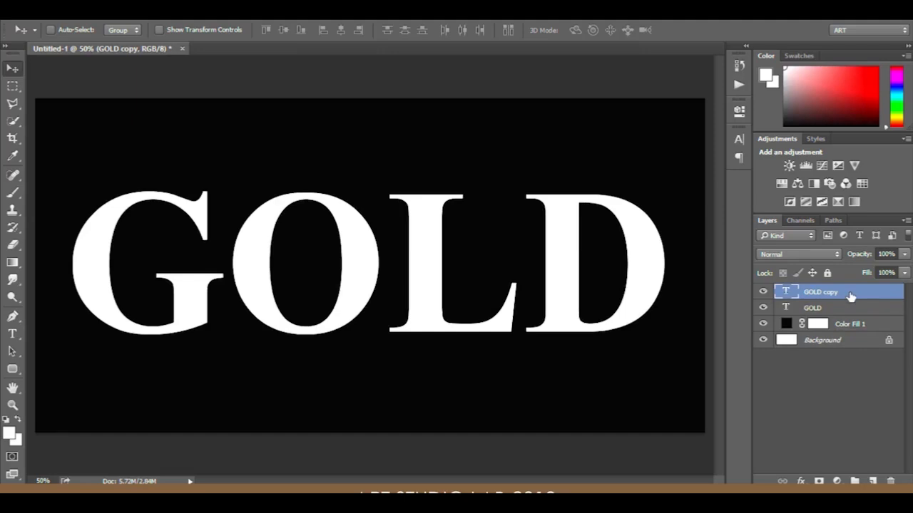
double_click(850, 297)
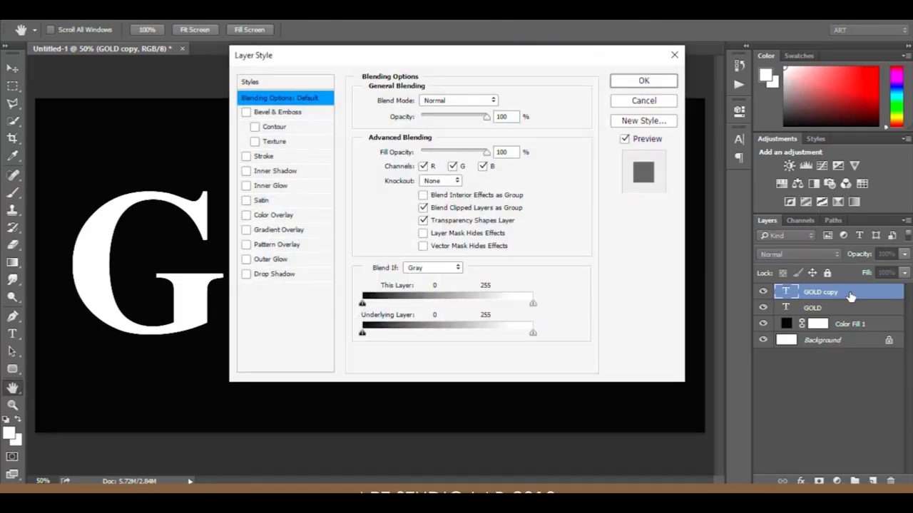
left_click(261, 228)
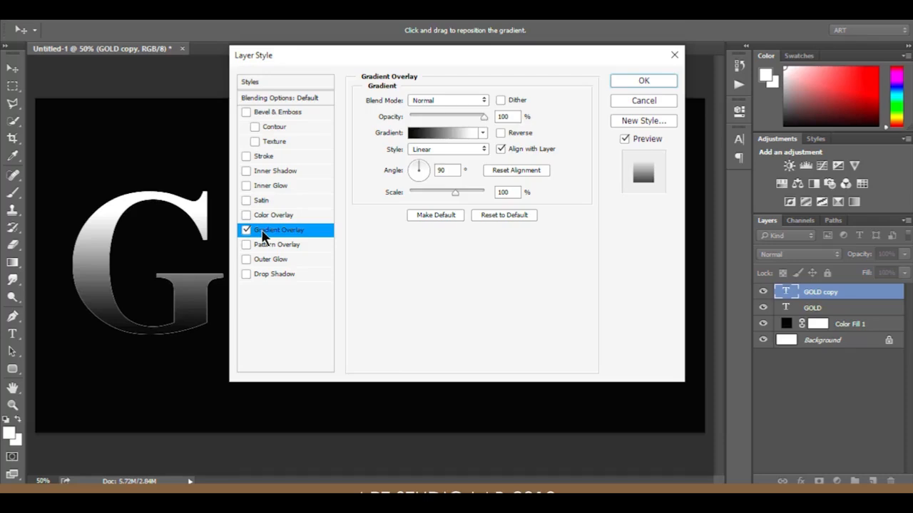
Step: Edit the overlay's gradient and set its starting color stop to RGB 246, 238, 173
key("alt")
left_click(439, 136)
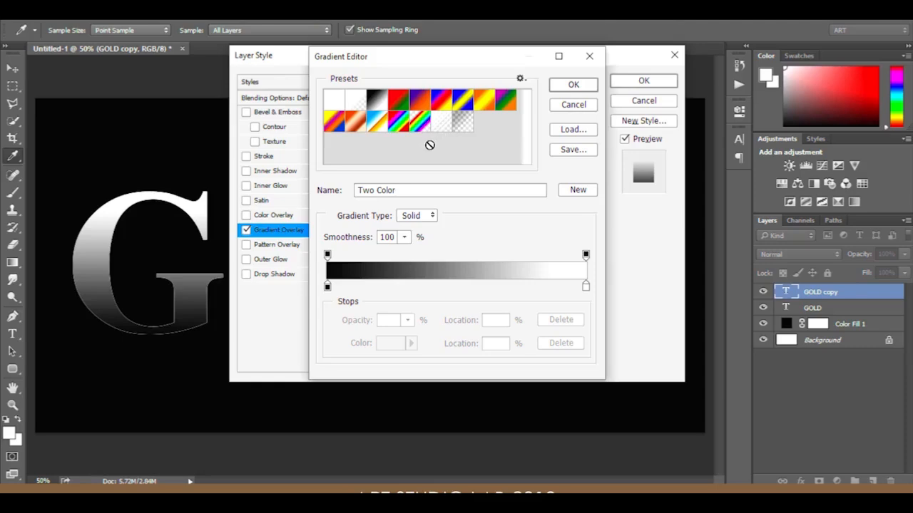
double_click(327, 286)
left_click(657, 293)
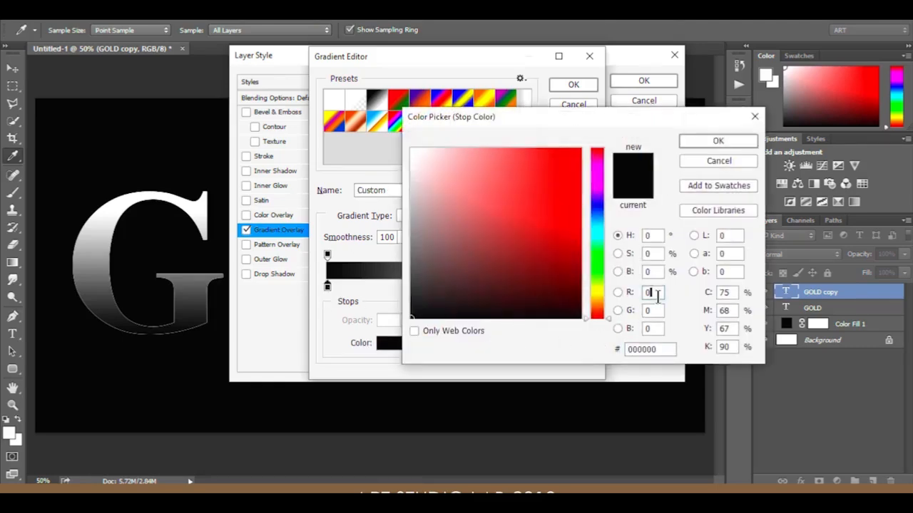
type("246")
key("Tab")
type("2")
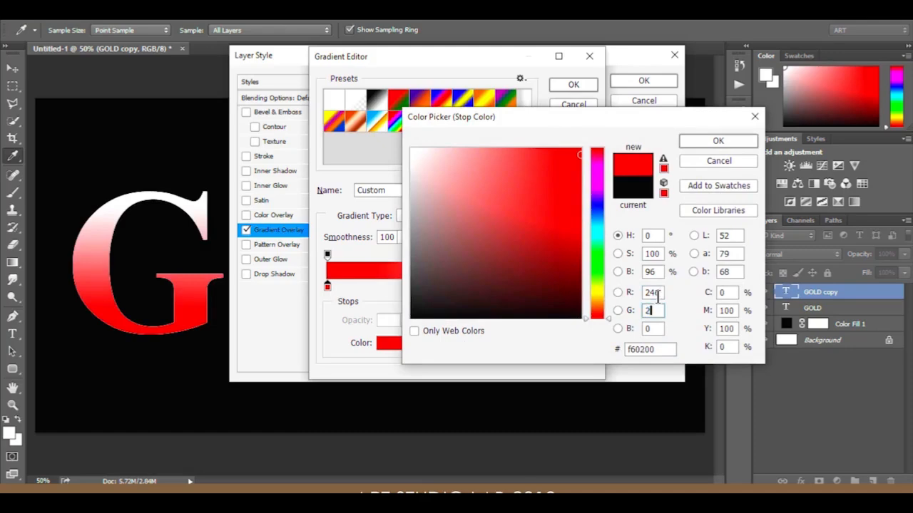
type("38")
key("Tab")
type("173")
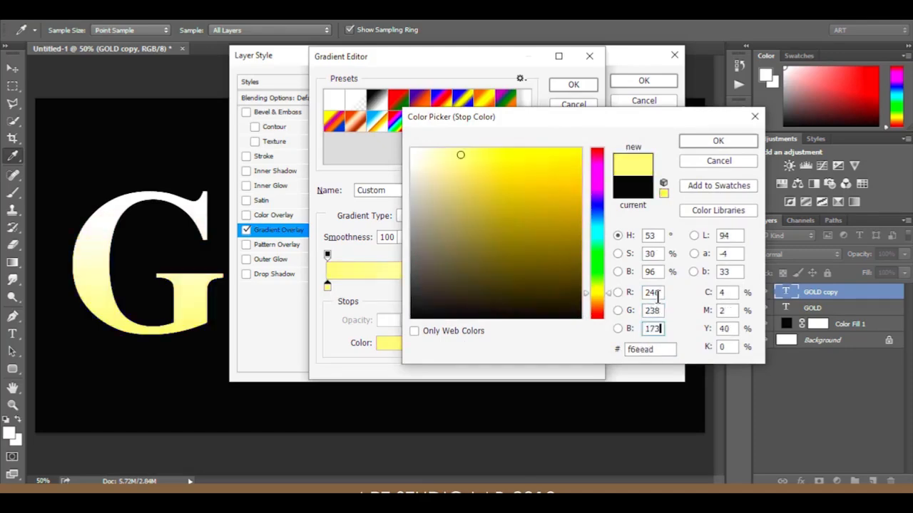
left_click(710, 136)
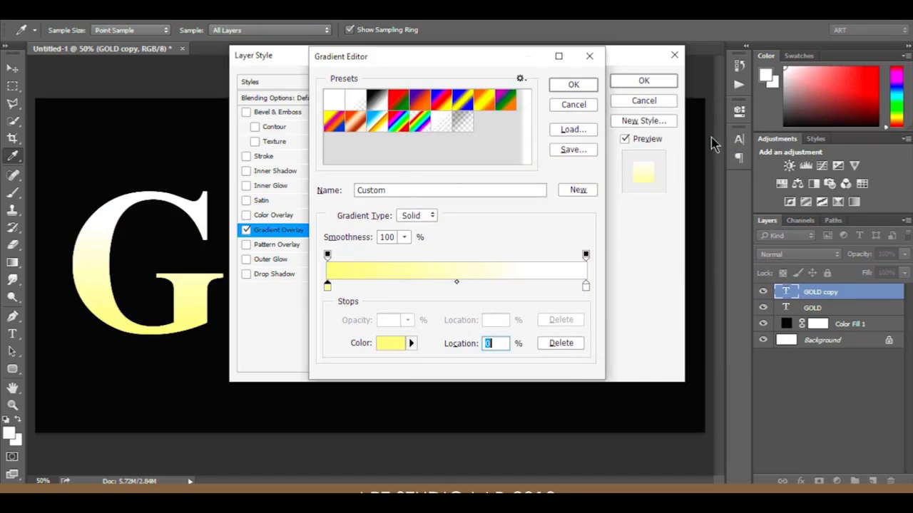
Step: Set the gradient's ending color stop to RGB 193, 172, 81
double_click(585, 285)
left_click_drag(661, 293, 637, 292)
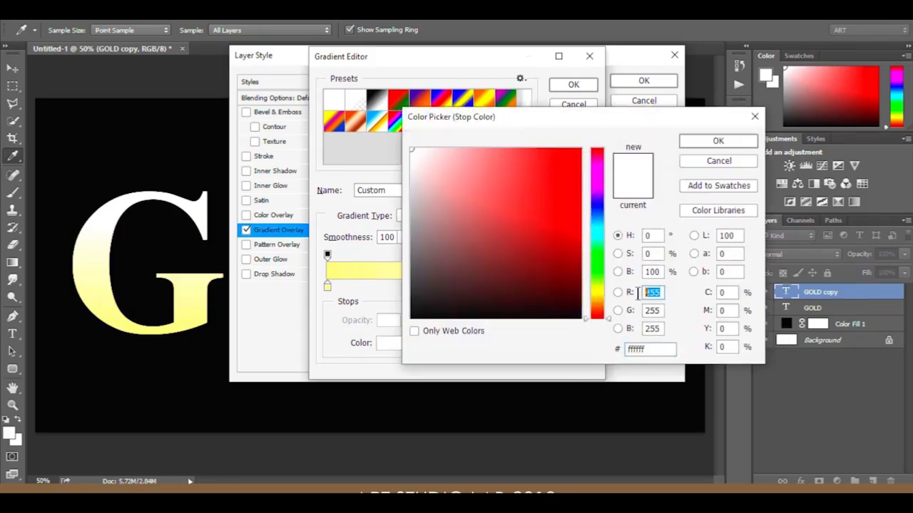
type("193")
key("Tab")
type("1")
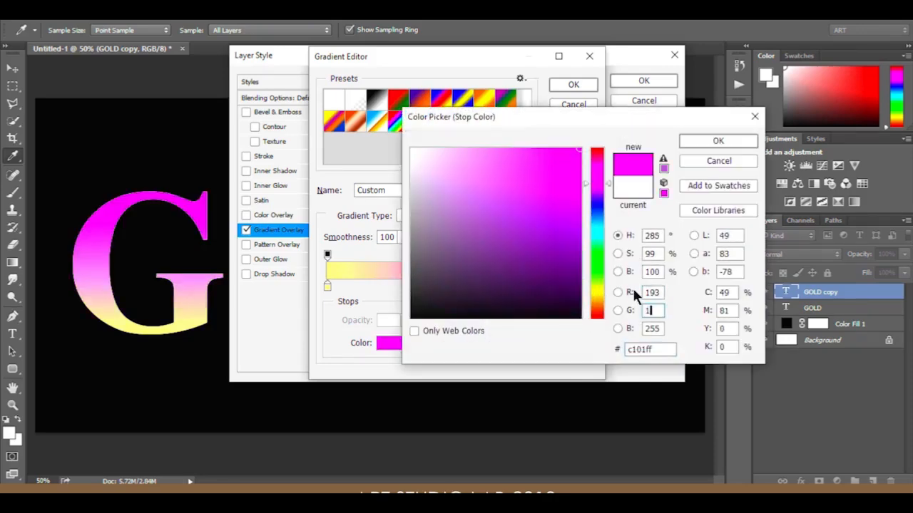
type("72")
key("Tab")
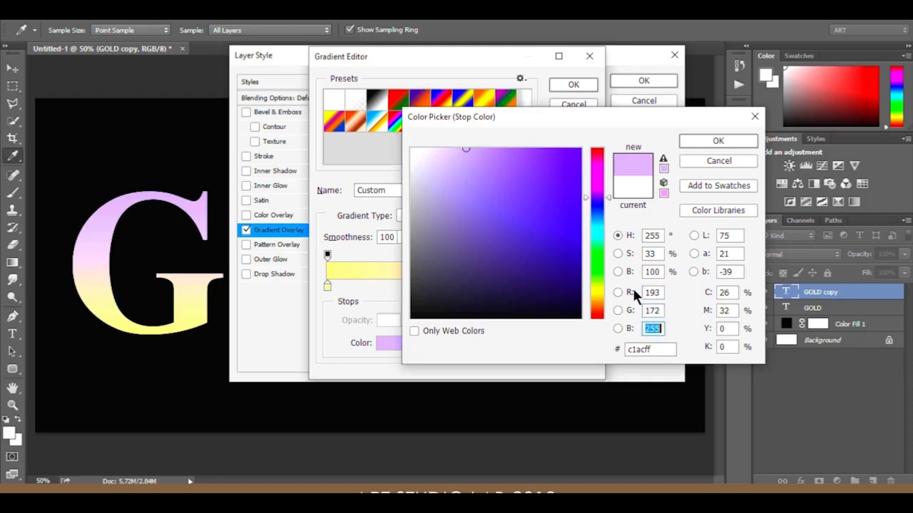
type("81")
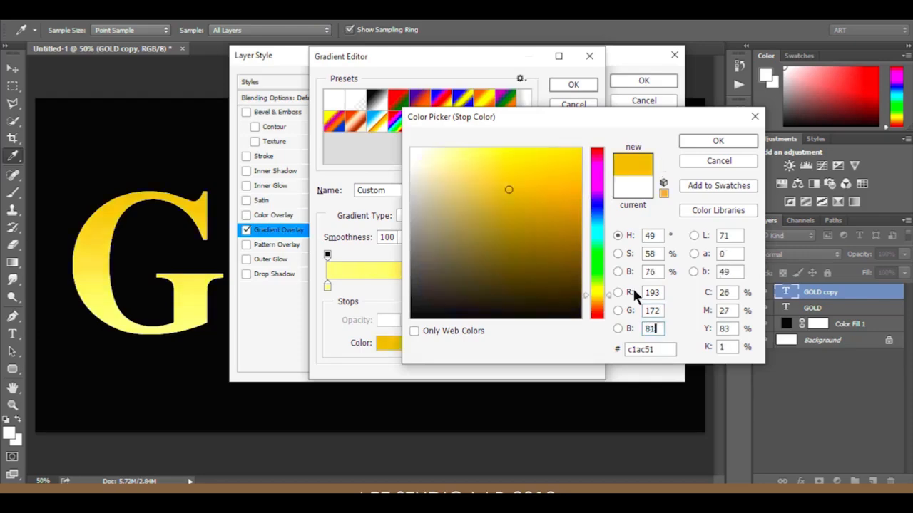
left_click(713, 140)
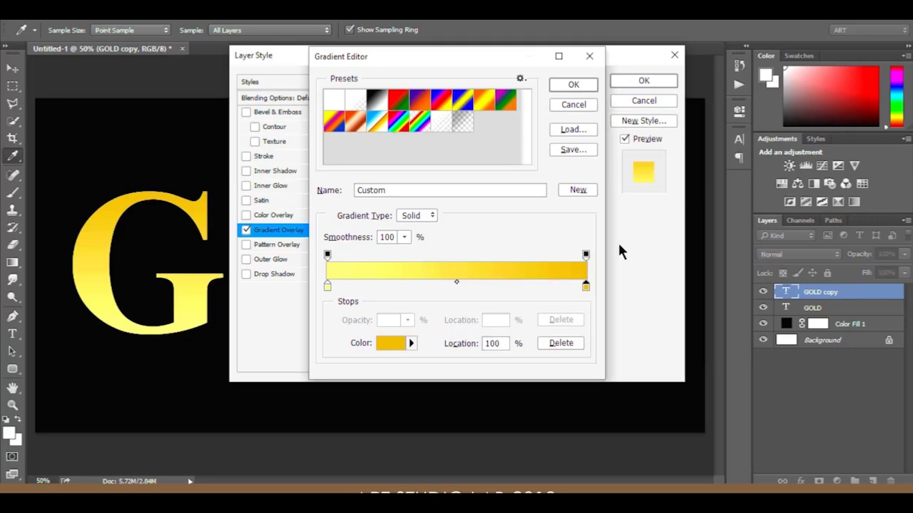
Step: Name the gradient GOLD and save it as a new preset
left_click(461, 190)
key("BackSpace")
key("BackSpace")
key("BackSpace")
key("BackSpace")
key("BackSpace")
key("BackSpace")
type("GOL")
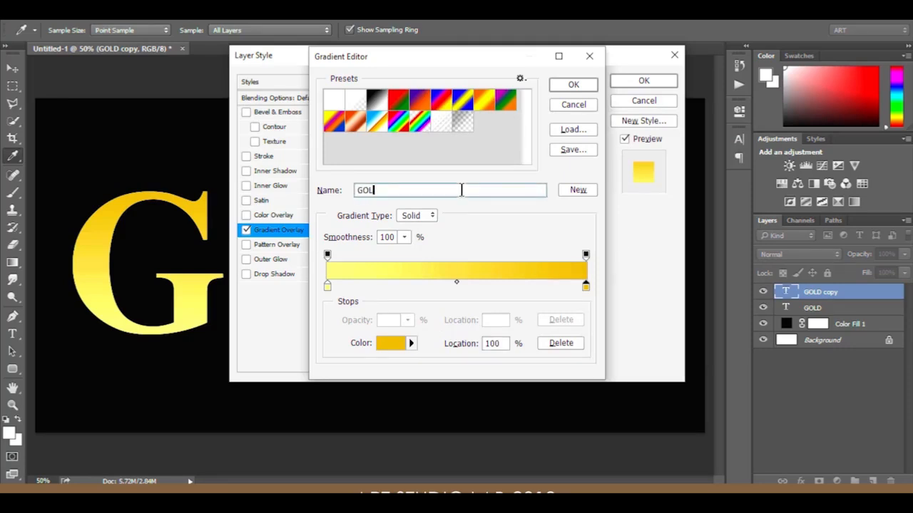
type("D")
left_click(589, 190)
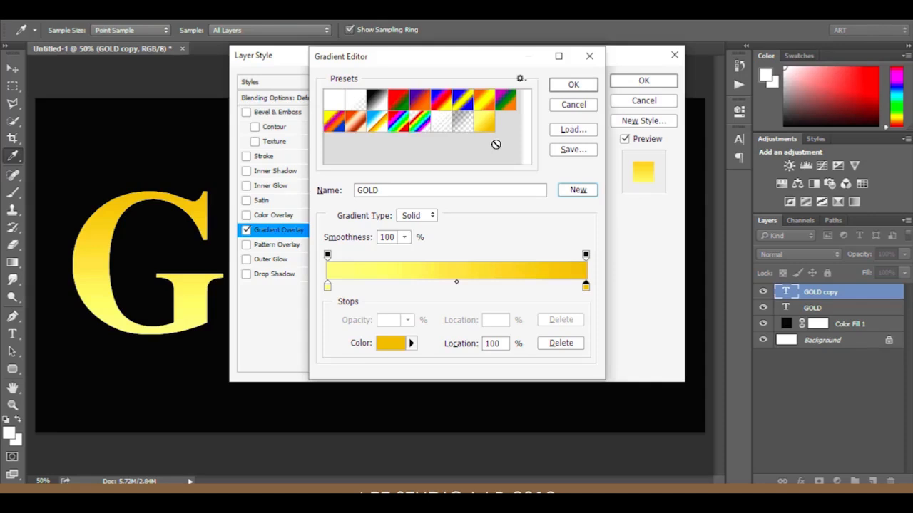
Step: Accept the gold gradient, set the Gradient Overlay style to Reflected, and move the dialog away from the text
left_click(573, 100)
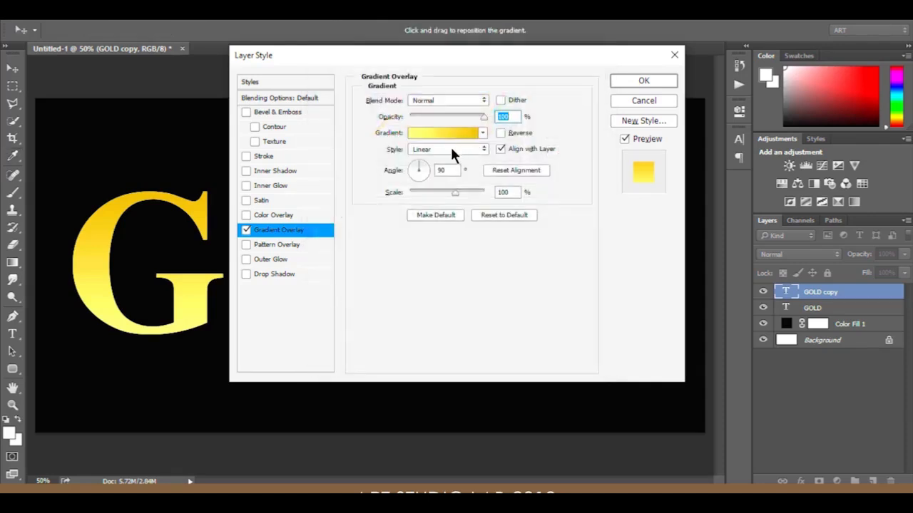
left_click(450, 148)
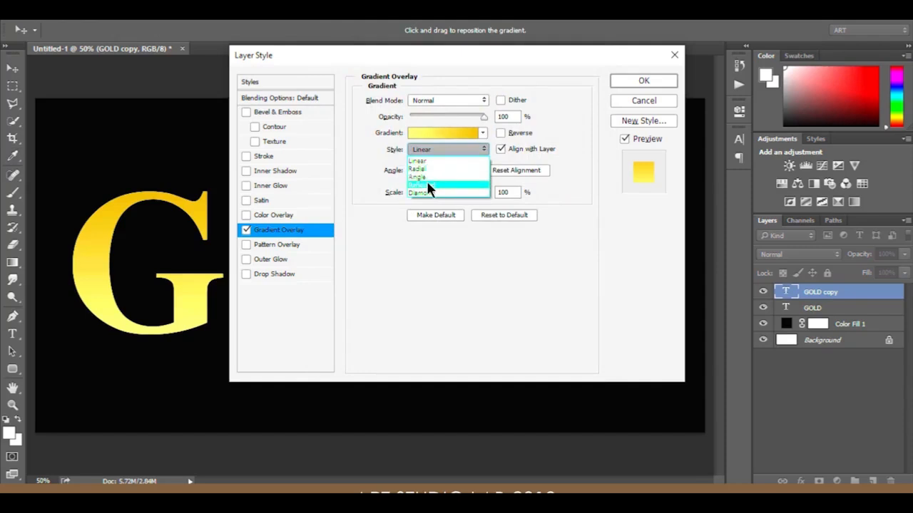
left_click(428, 184)
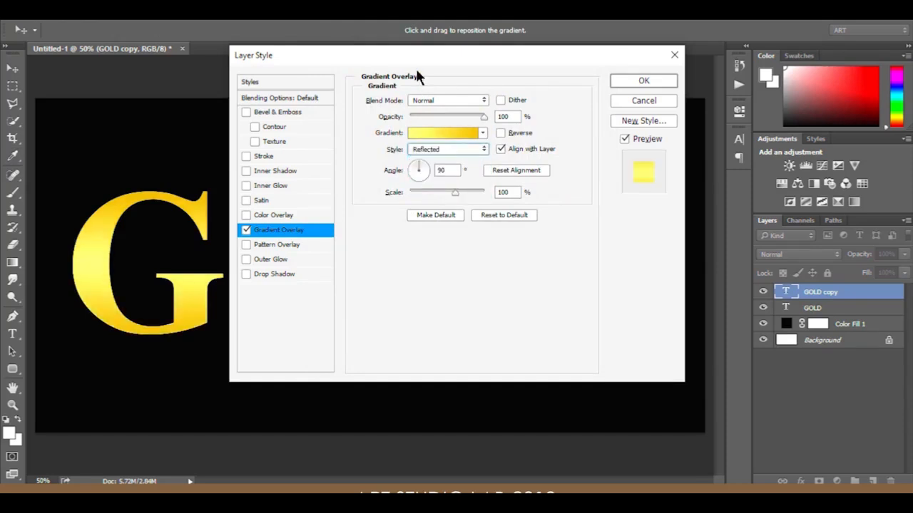
left_click_drag(442, 60, 683, 114)
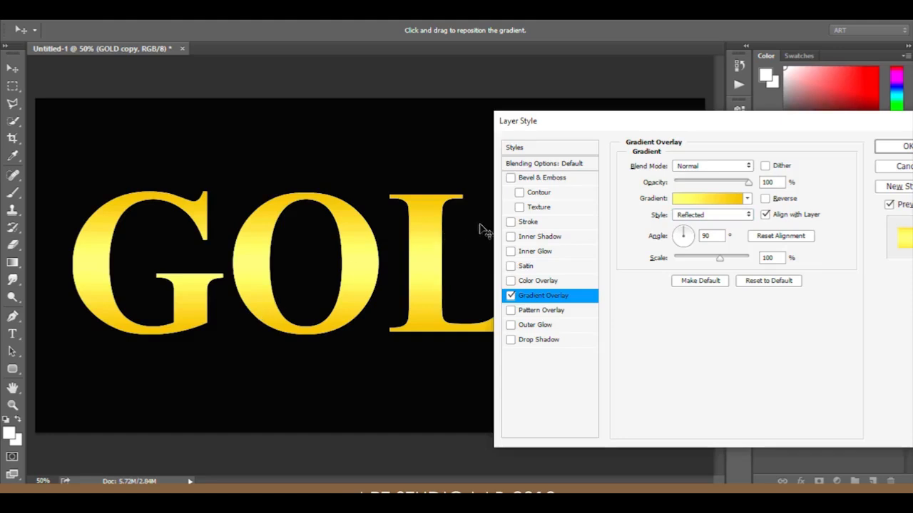
Step: Enable Bevel & Emboss on the GOLD copy layer and set its technique to Chisel Hard
left_click(536, 183)
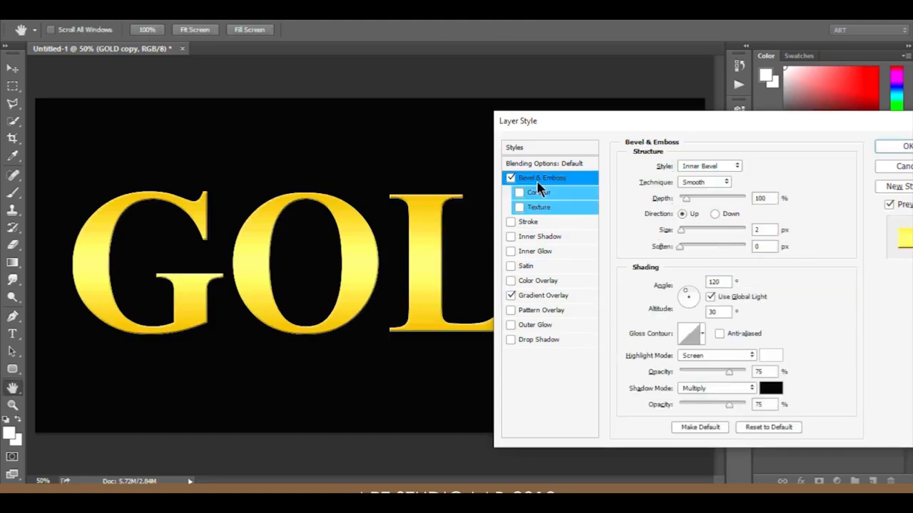
left_click(698, 181)
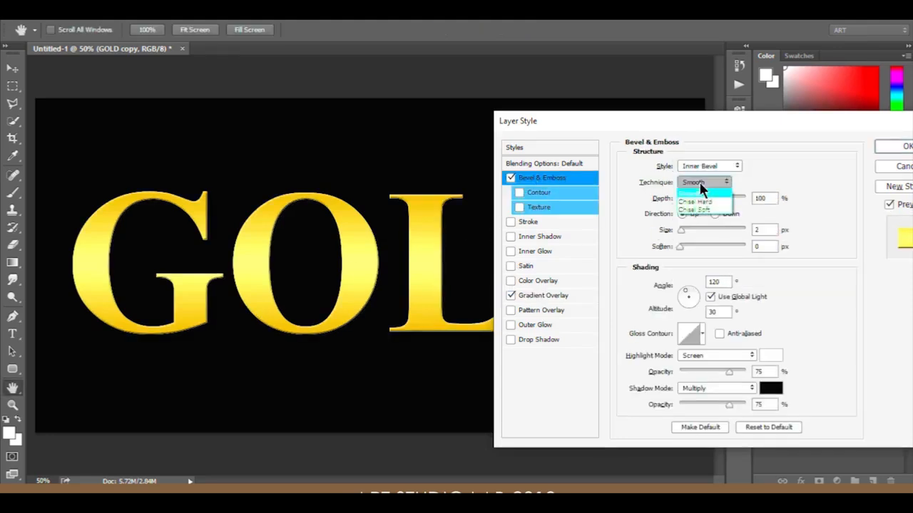
left_click(699, 203)
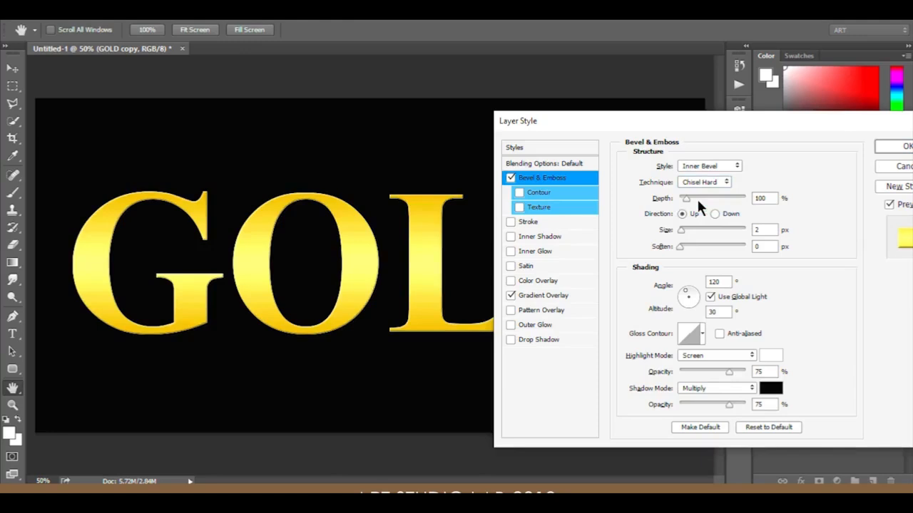
Step: Append the Contours preset set to the gloss contour presets of the bevel
left_click(701, 333)
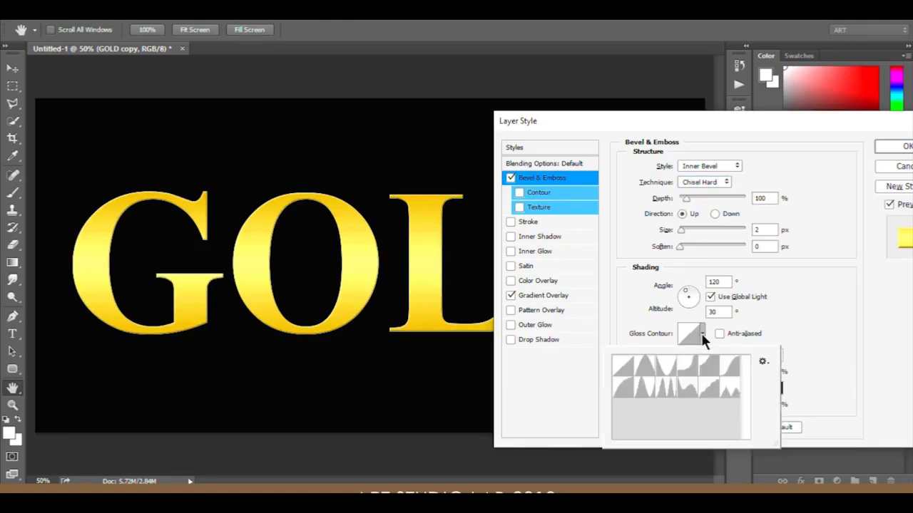
left_click(762, 362)
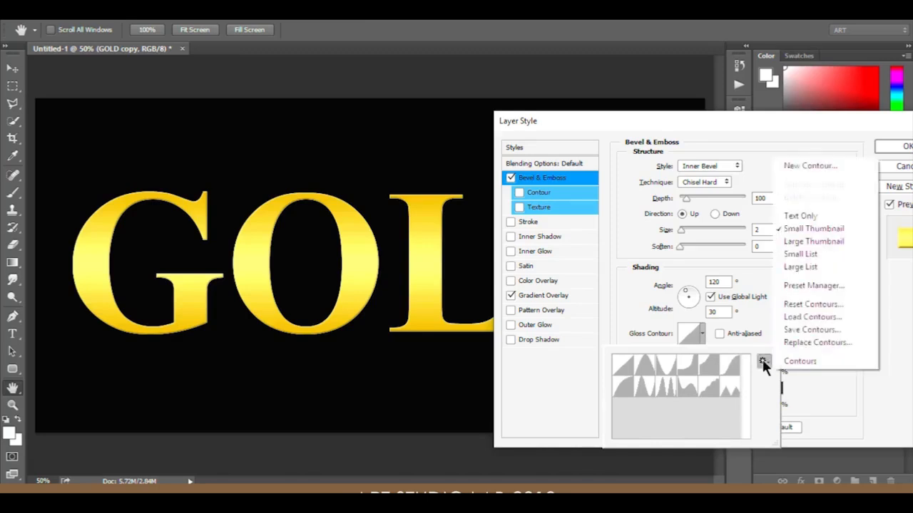
left_click(807, 362)
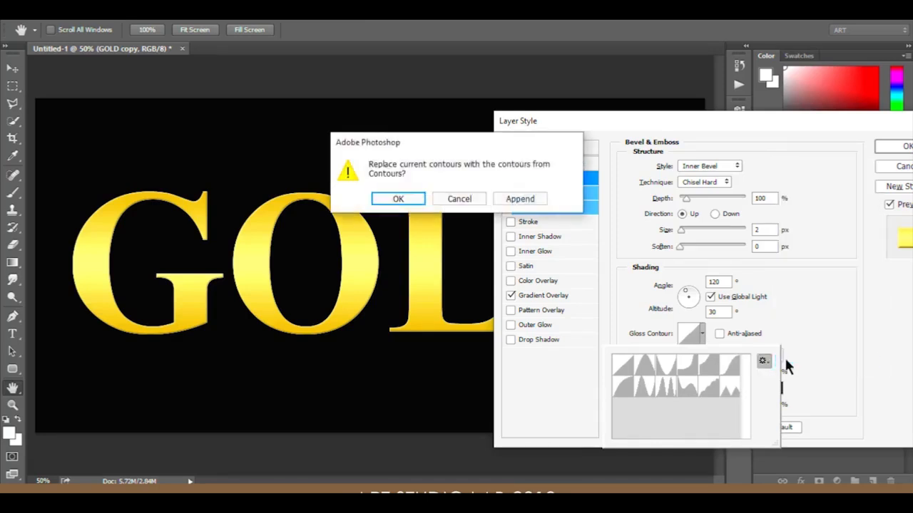
left_click(520, 199)
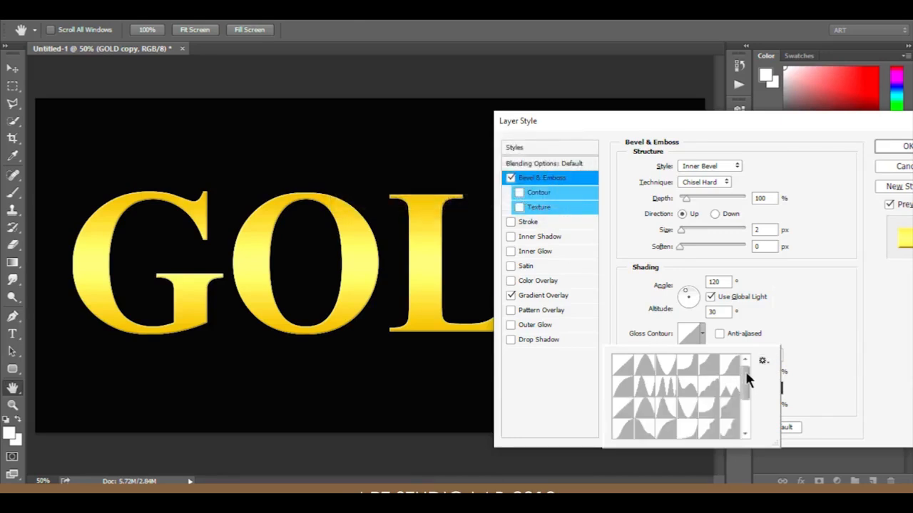
Step: Apply the double-peaked gloss contour to the bevel and turn on its anti-aliasing
mouse_move(745, 382)
left_mouse_down()
mouse_move(740, 410)
mouse_move(743, 374)
left_mouse_up()
left_click(667, 387)
key("Return")
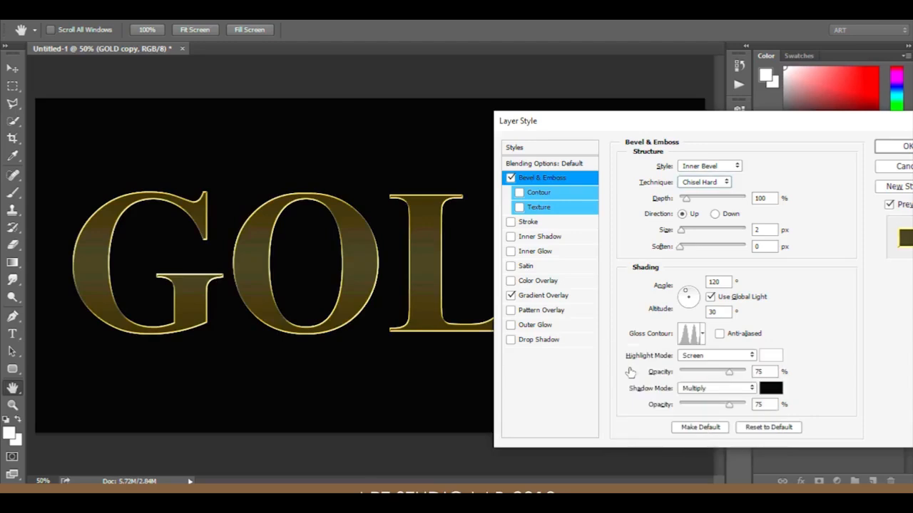
left_click(720, 333)
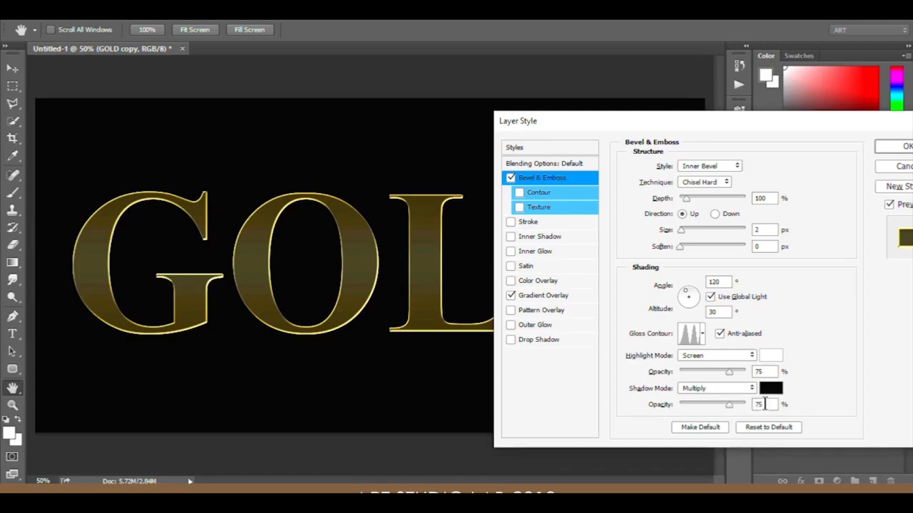
Step: Increase the Bevel & Emboss size to 55 px
double_click(778, 228)
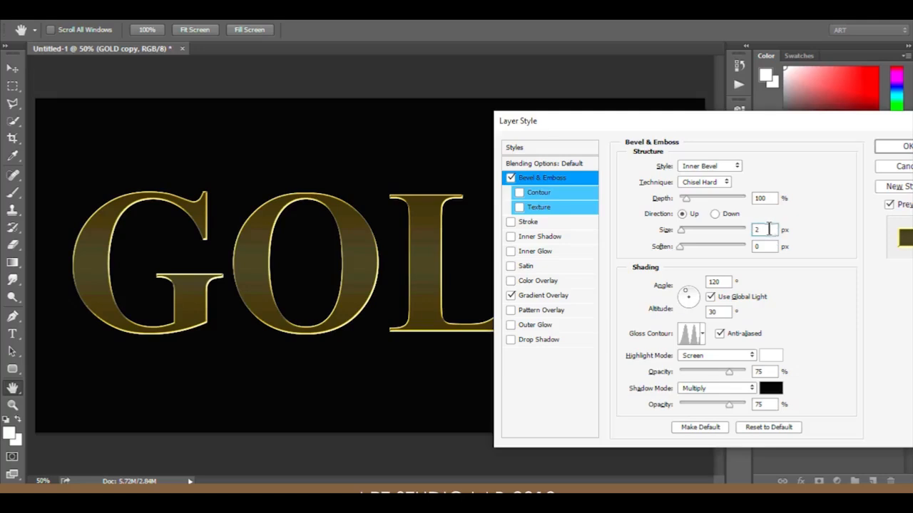
key("Up")
key("Up")
key("Up")
key("Up")
key("Up")
key("Up")
key("Up")
key("Up")
key("Up")
key("Up")
key("Up")
key("Up")
key("Up")
key("Up")
key("Up")
key("Up")
key("Up")
key("Up")
key("Up")
key("Up")
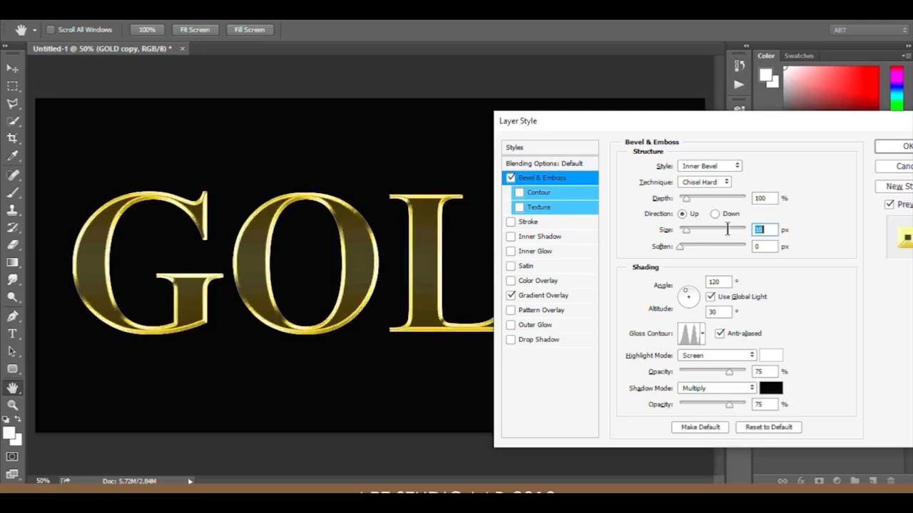
key("Up")
key("Up")
key("Up")
key("Up")
key("Up")
key("Up")
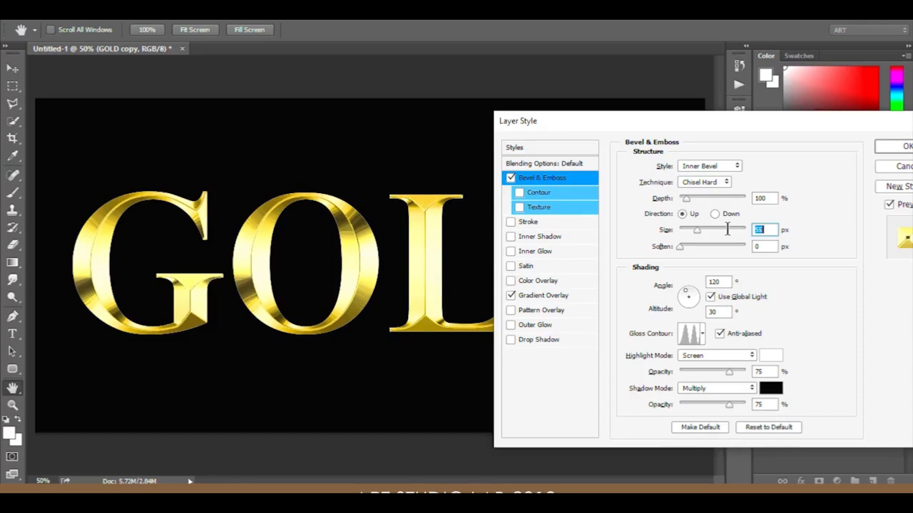
Step: Set the Bevel & Emboss depth to 170%
double_click(759, 200)
type("1000")
type("170")
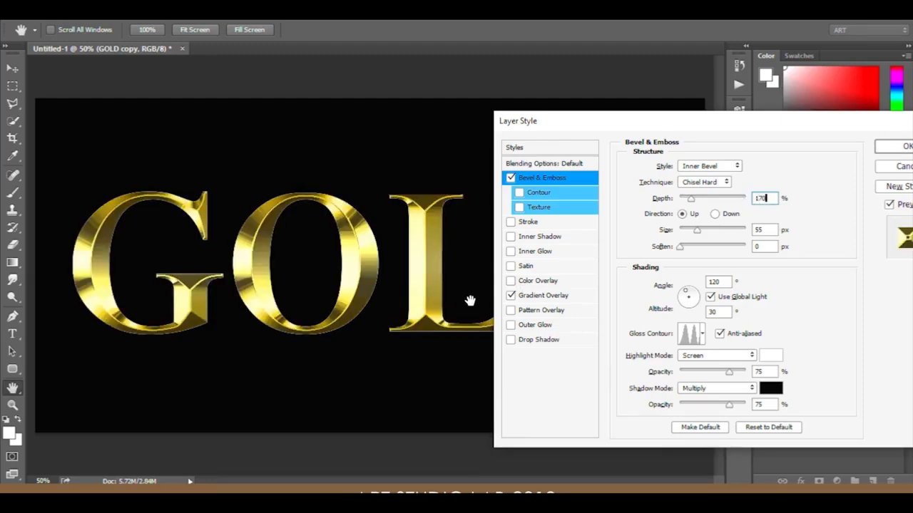
Step: Enable an Inner Glow on the GOLD copy layer with Multiply blend mode and 50% opacity
left_click(542, 251)
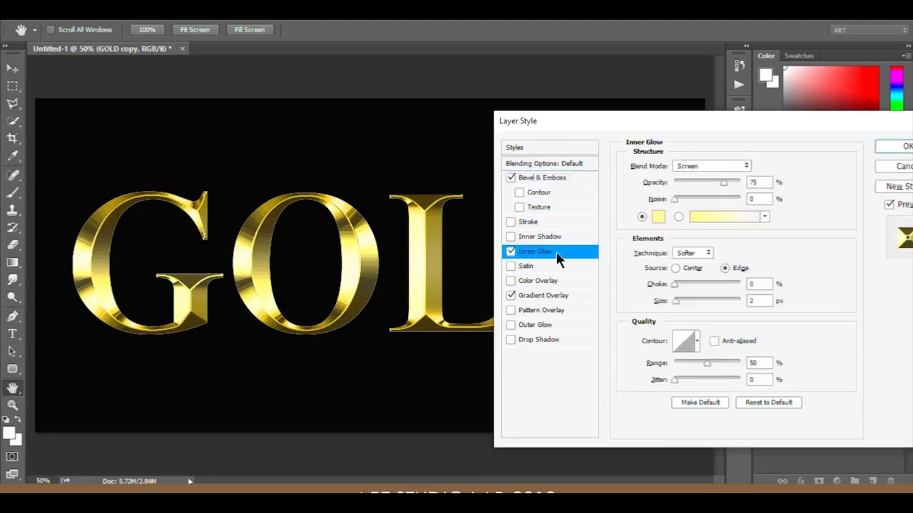
left_click(685, 167)
left_click(693, 201)
double_click(756, 182)
type("50")
Step: Set the inner glow color to RGB 232, 128, 30
left_click(658, 217)
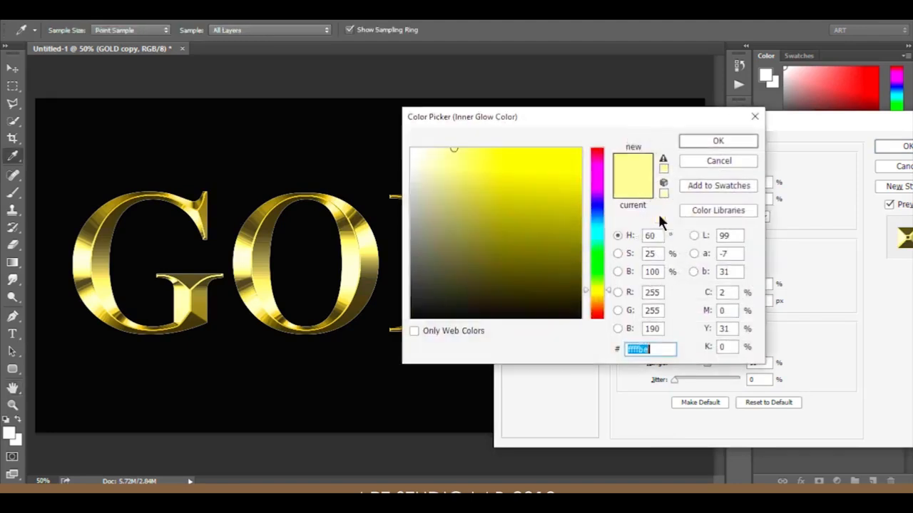
left_click_drag(661, 293, 639, 291)
type("232")
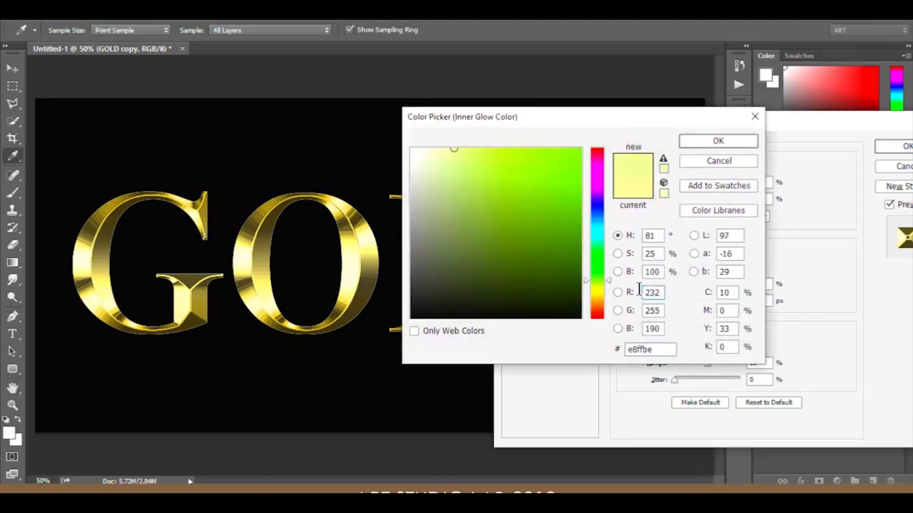
double_click(653, 317)
type("128")
double_click(651, 328)
type("30")
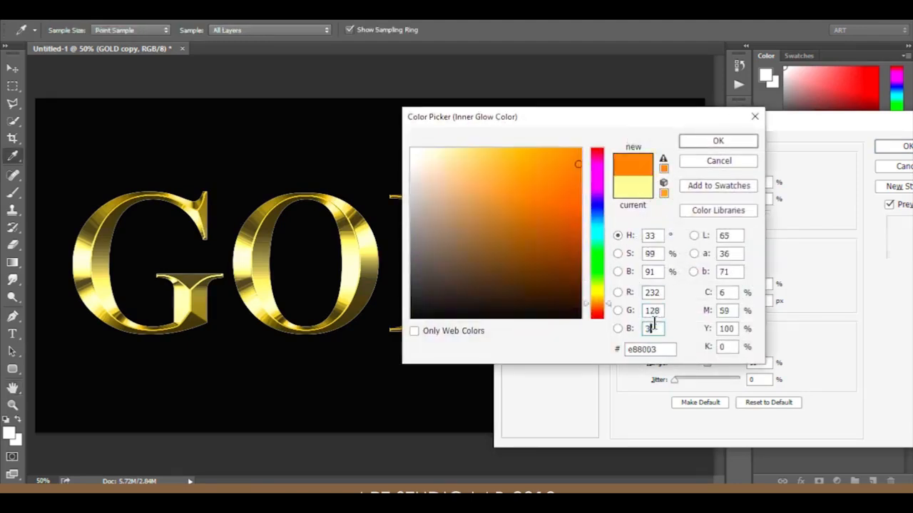
left_click(718, 141)
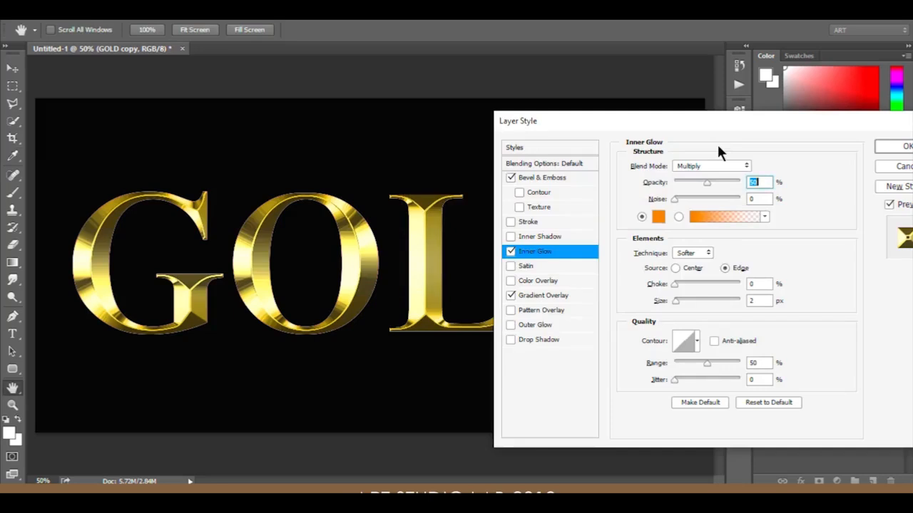
Step: Set the inner glow size to 150 px and apply the layer styles to the GOLD copy layer
left_click_drag(758, 299, 739, 300)
type("25")
key("shift+Up")
key("shift+Up")
key("shift+Up")
key("shift+Up")
key("shift+Up")
key("shift+Up")
key("shift+Up")
key("shift+Up")
key("shift+Up")
key("shift+Up")
key("shift+Up")
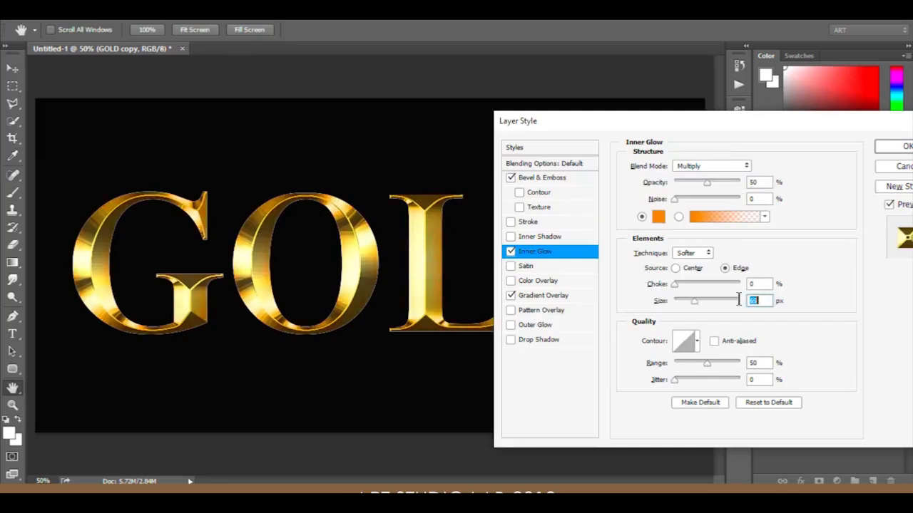
key("Up")
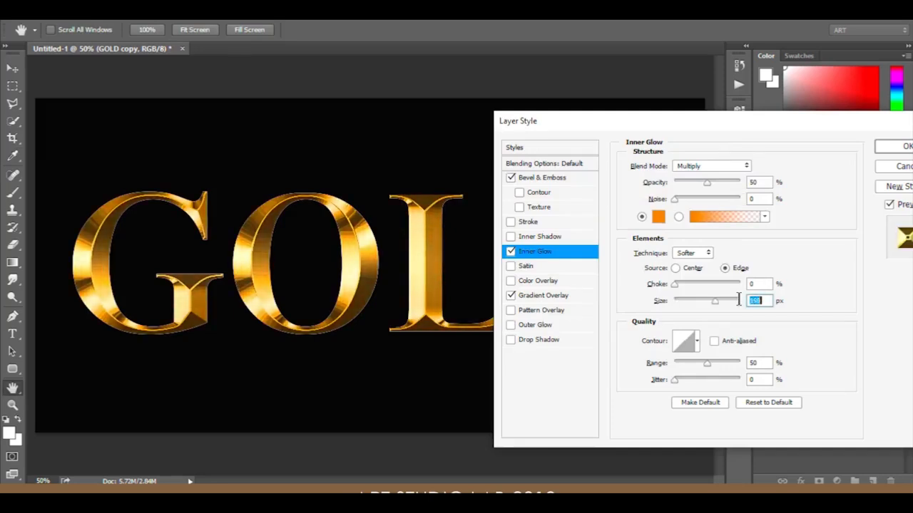
left_click(747, 300)
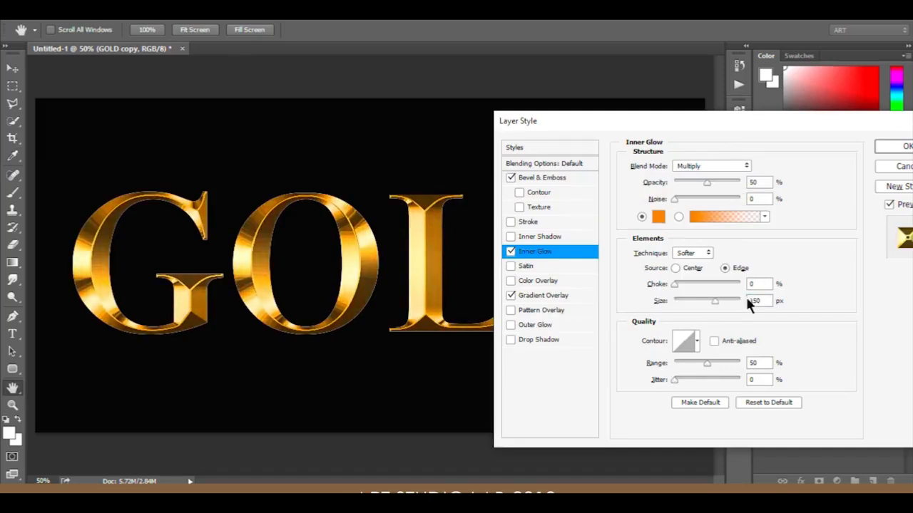
left_click(888, 148)
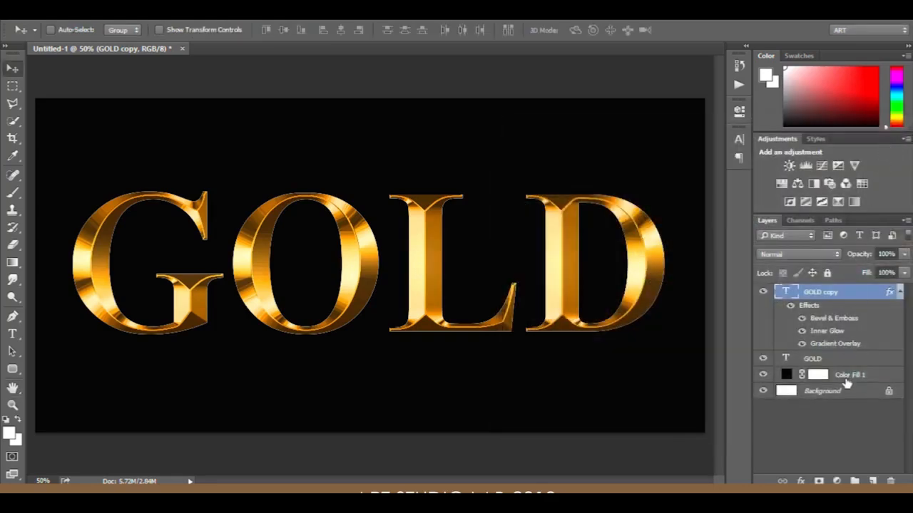
Step: Add a Stroke style to the original GOLD layer with a gradient fill using the saved gold preset
double_click(845, 365)
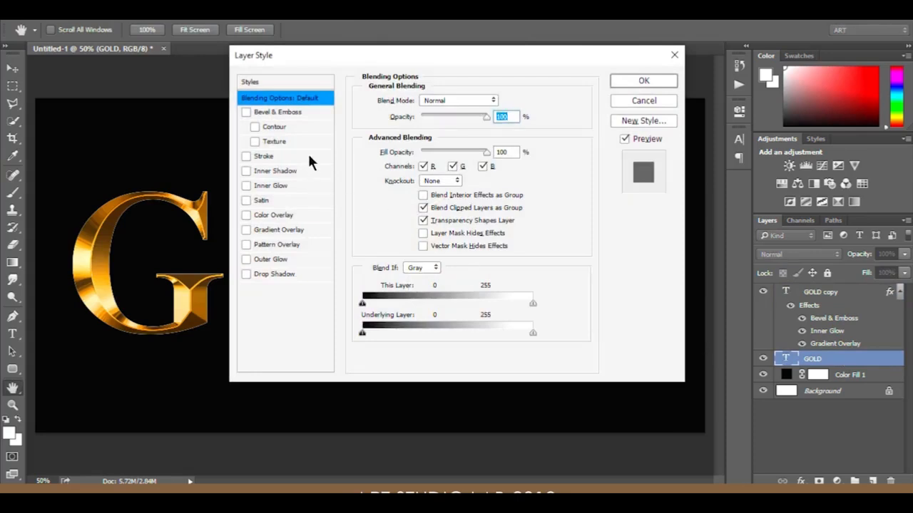
left_click(308, 155)
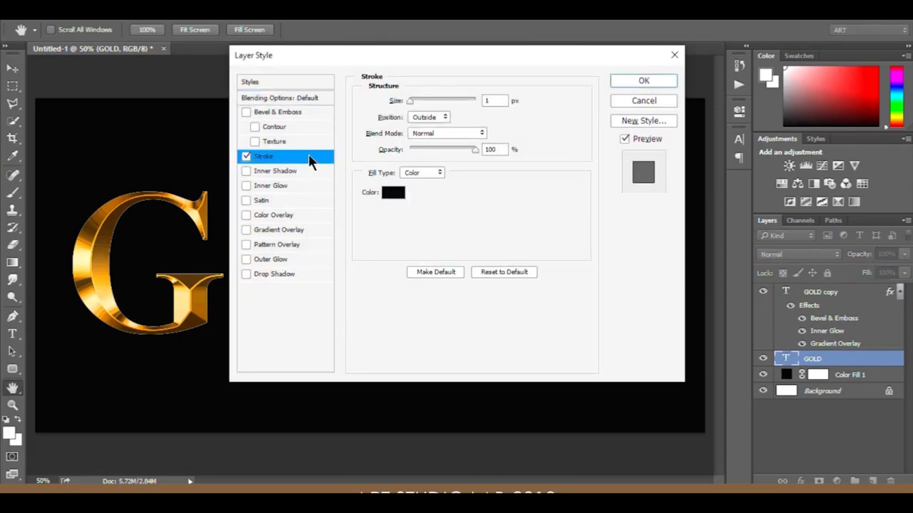
left_click(421, 176)
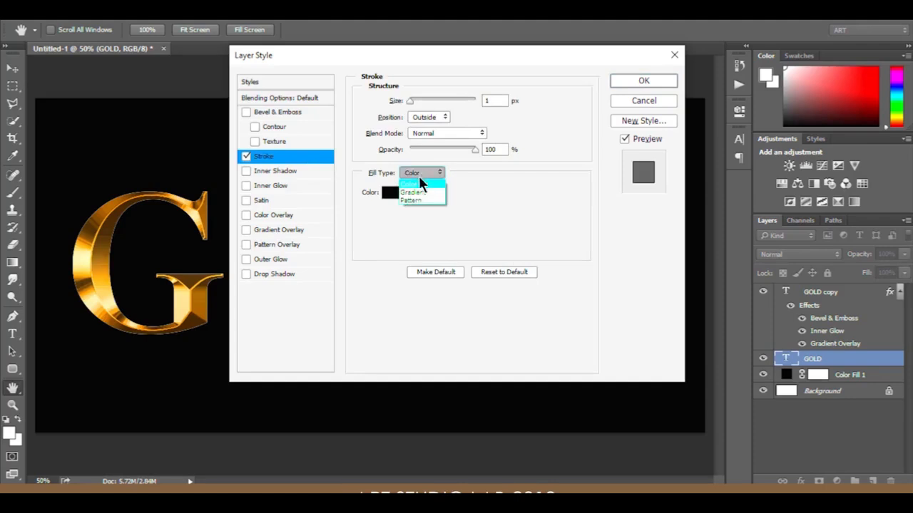
left_click(420, 190)
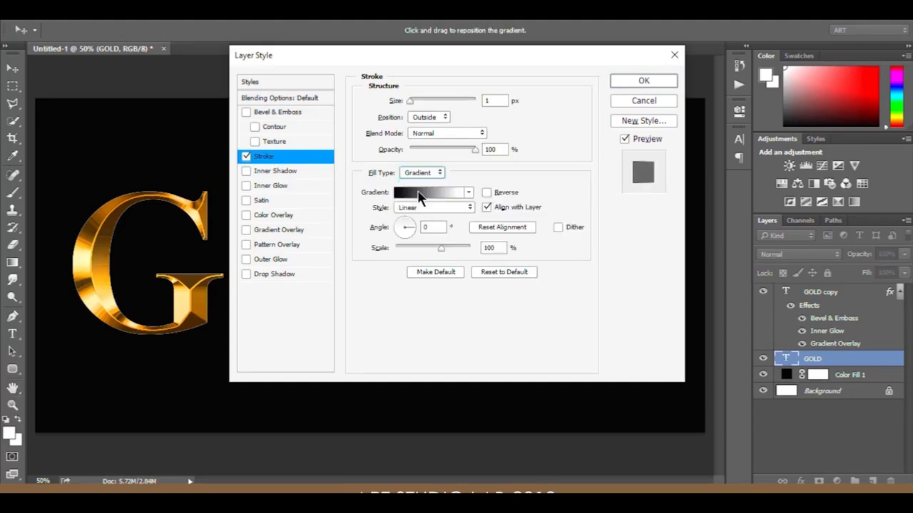
left_click(468, 193)
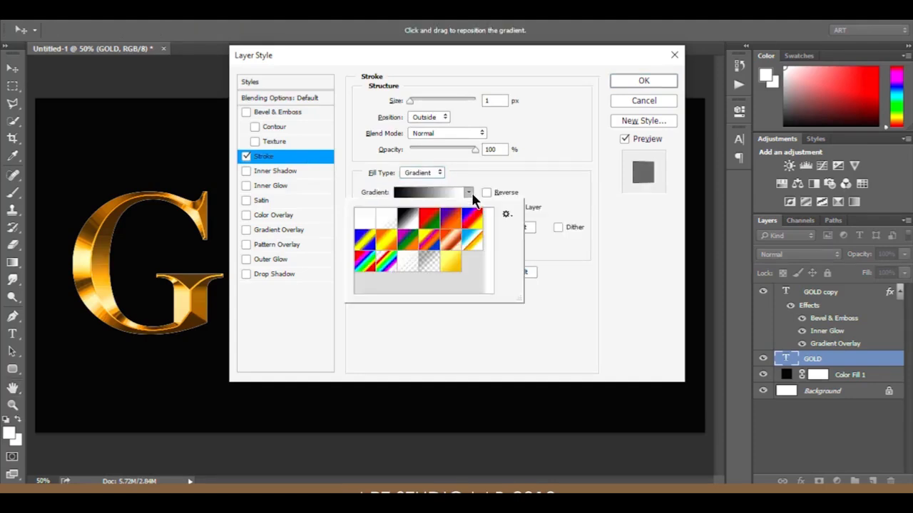
left_click(451, 264)
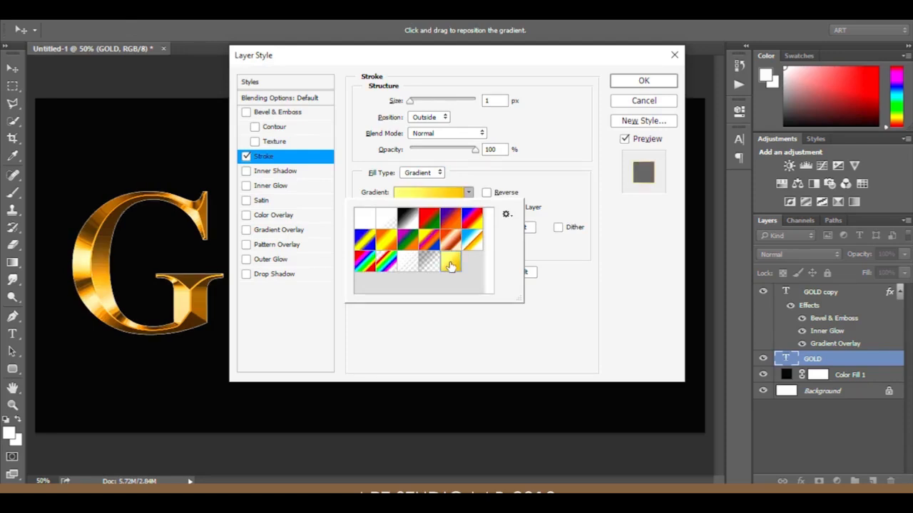
left_click(539, 187)
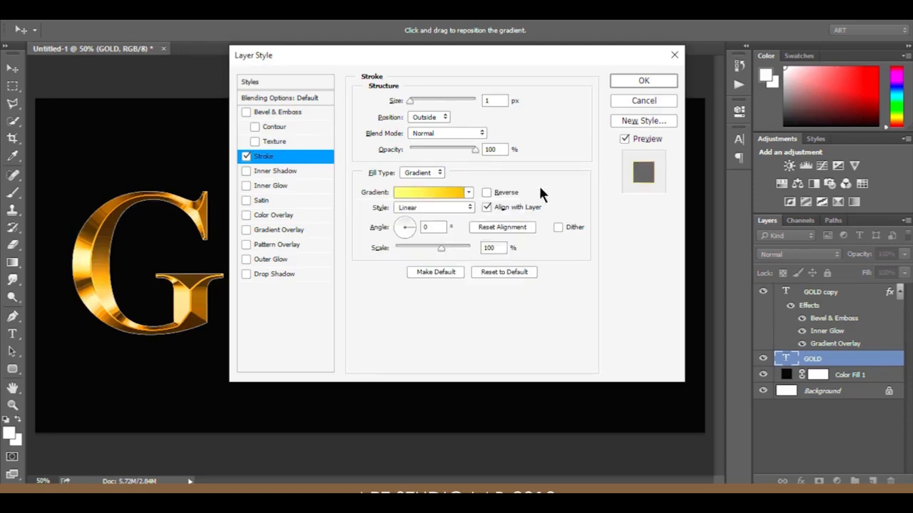
Step: Set the GOLD layer's gradient stroke to the Reflected style with a size of 8 px
left_click(419, 208)
left_click(416, 241)
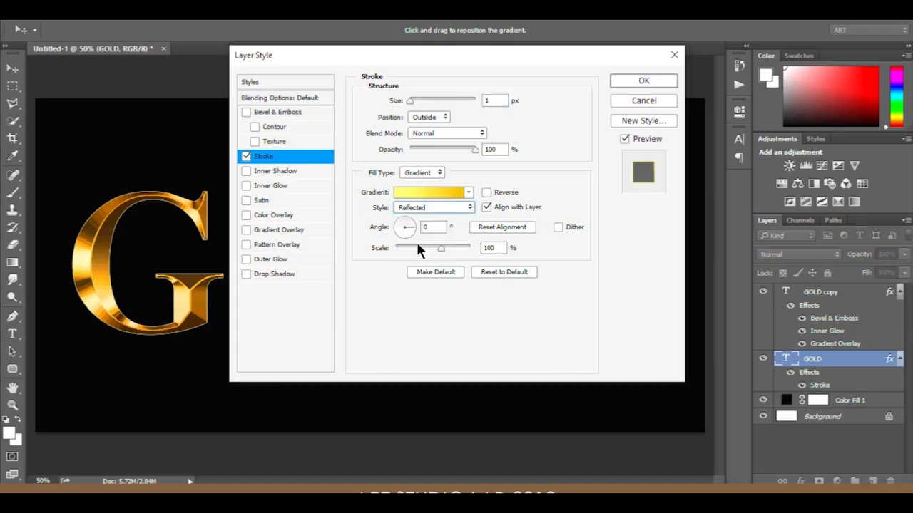
left_click(424, 117)
left_click(493, 100)
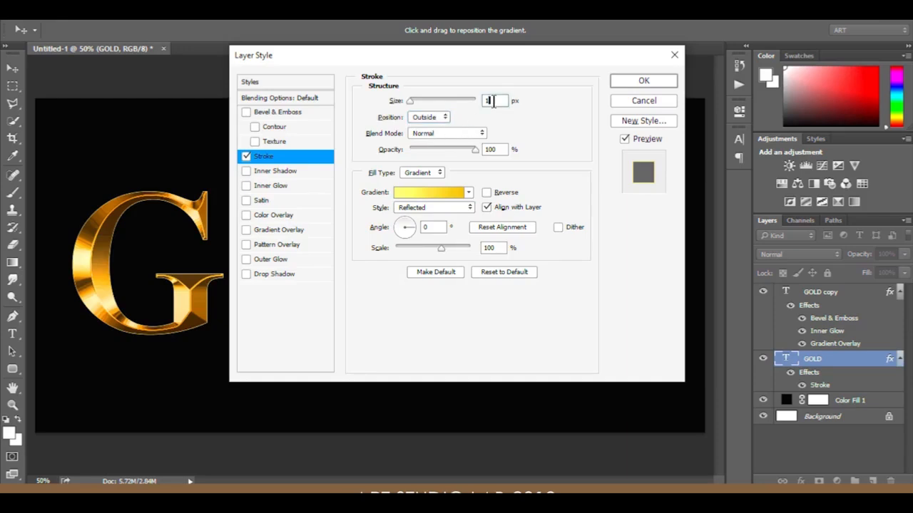
key("Up")
key("Up")
key("Up")
key("Up")
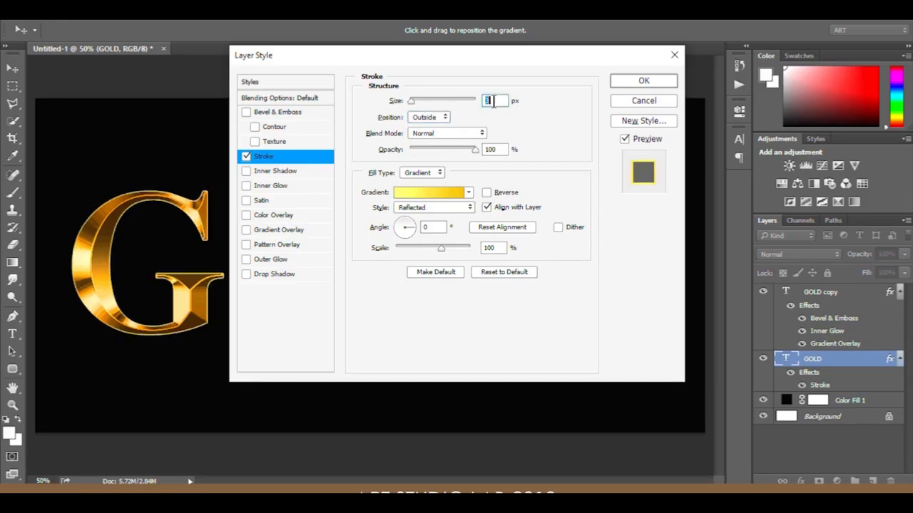
key("Up")
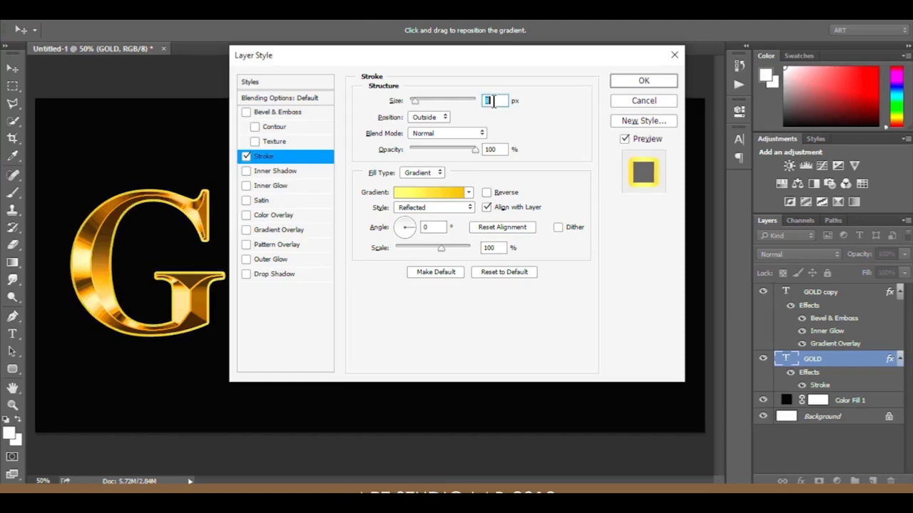
left_click(590, 94)
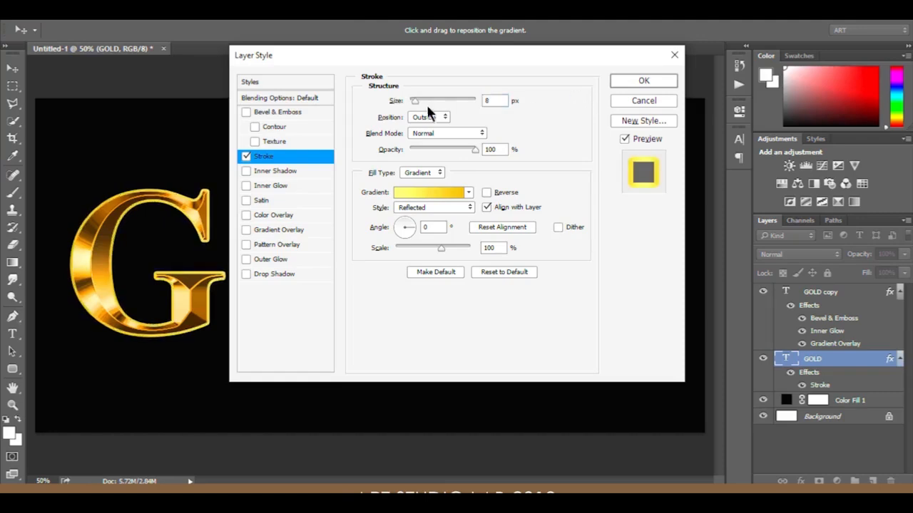
Step: Enable Bevel & Emboss on the GOLD layer with the Stroke Emboss style and Chisel Hard technique
left_click(246, 112)
left_click(264, 113)
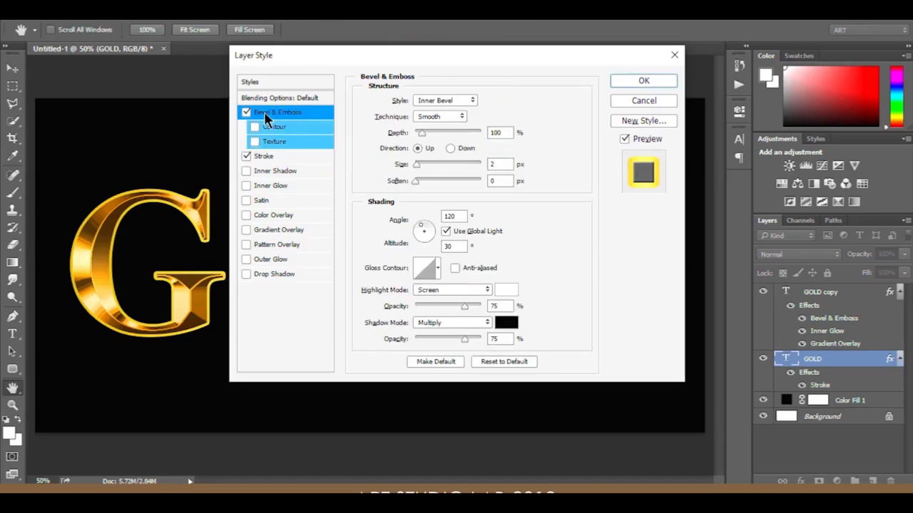
left_click(432, 100)
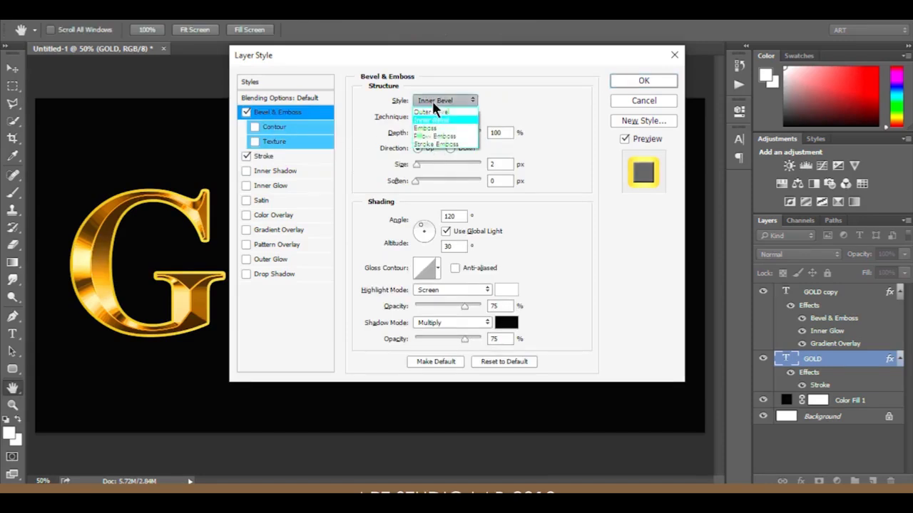
left_click(433, 144)
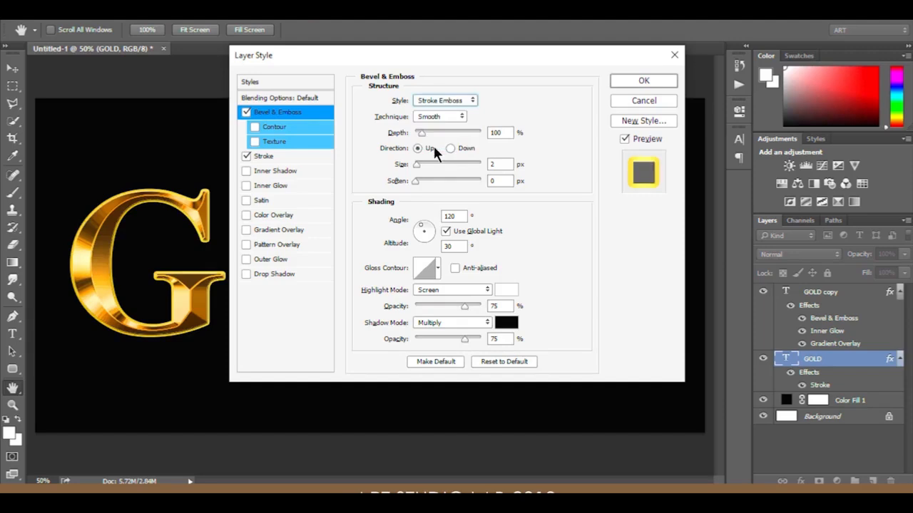
left_click(436, 116)
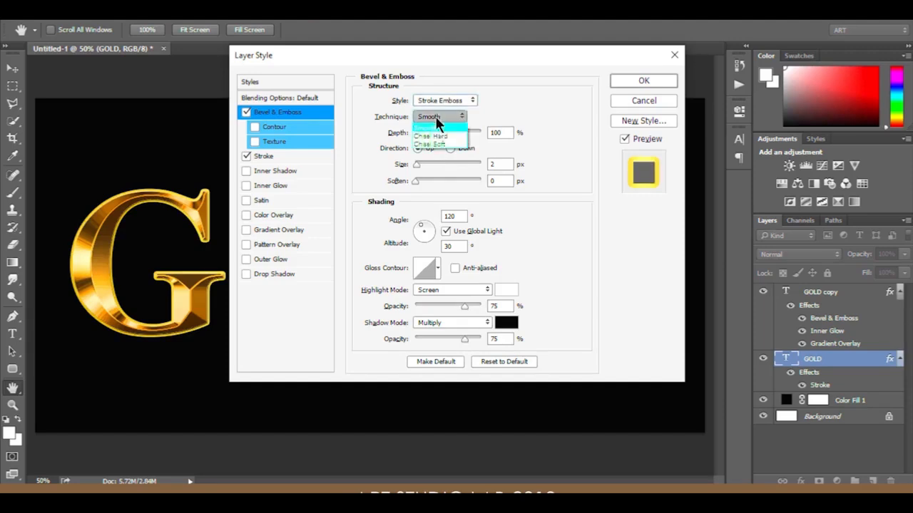
left_click(437, 137)
Step: Set the stroke emboss size to 8 px
left_click(502, 164)
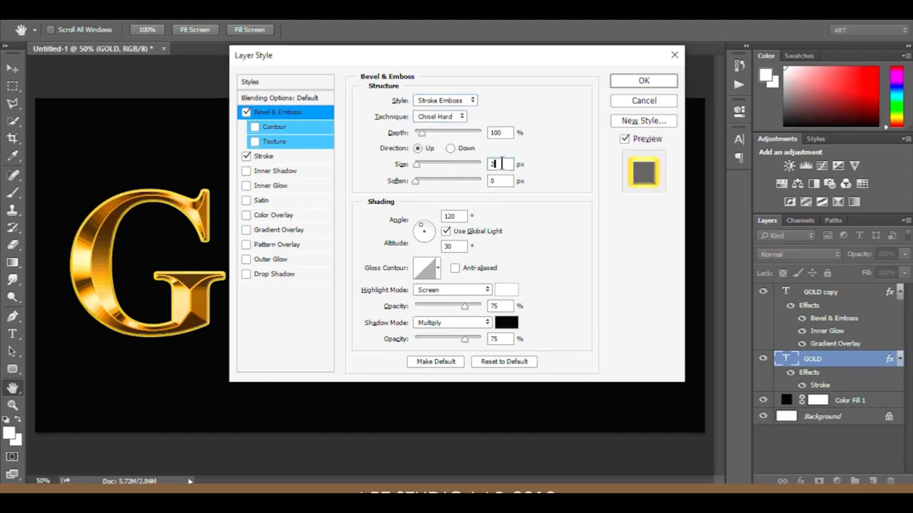
key("Up")
key("Up")
key("Up")
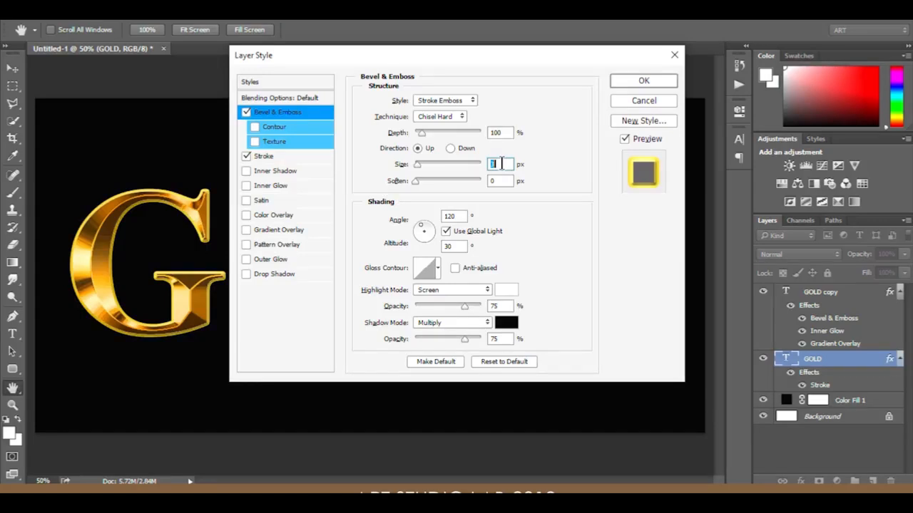
key("Up")
key("Up")
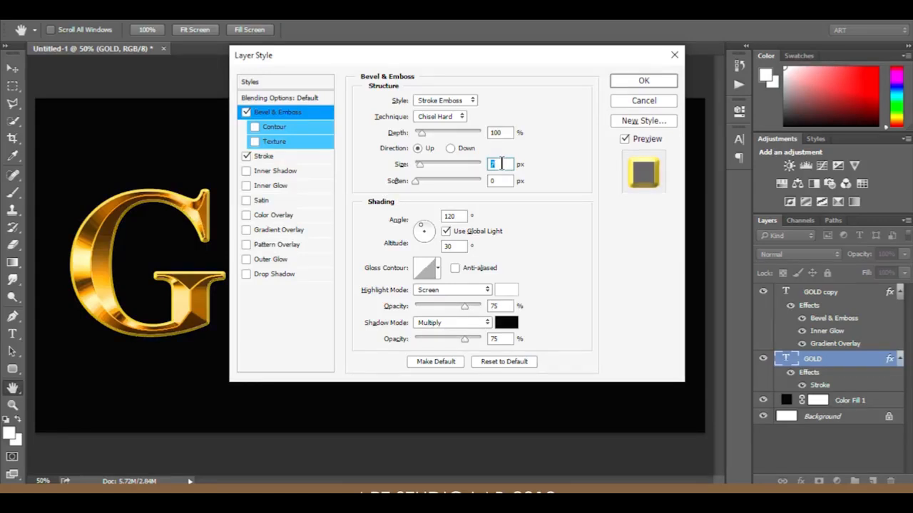
key("Up")
key("Up")
left_click(501, 164)
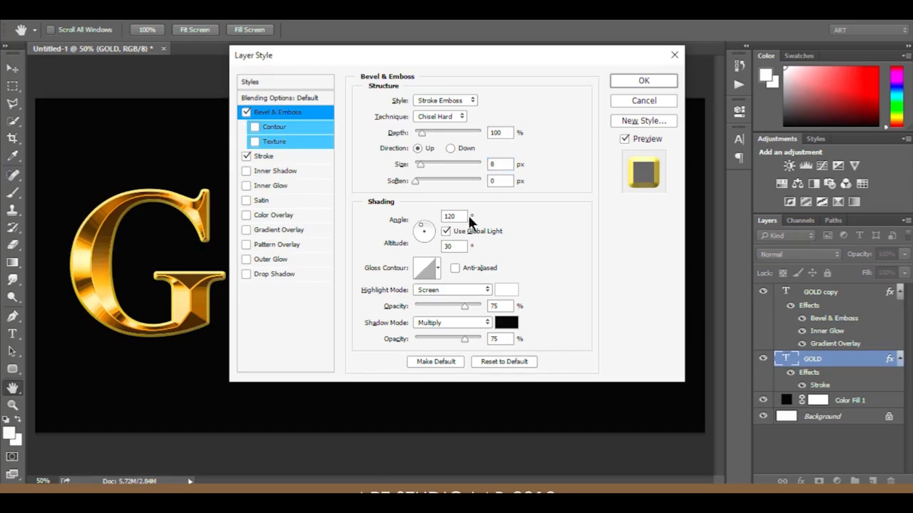
Step: Give the stroke emboss an anti-aliased gloss contour with two peaks and enable the bevel's Contour option
left_click(438, 269)
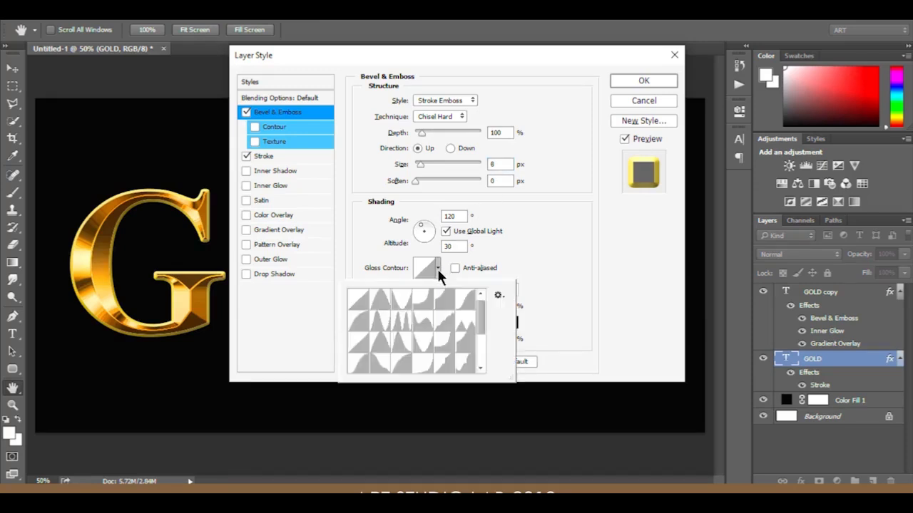
left_click(402, 325)
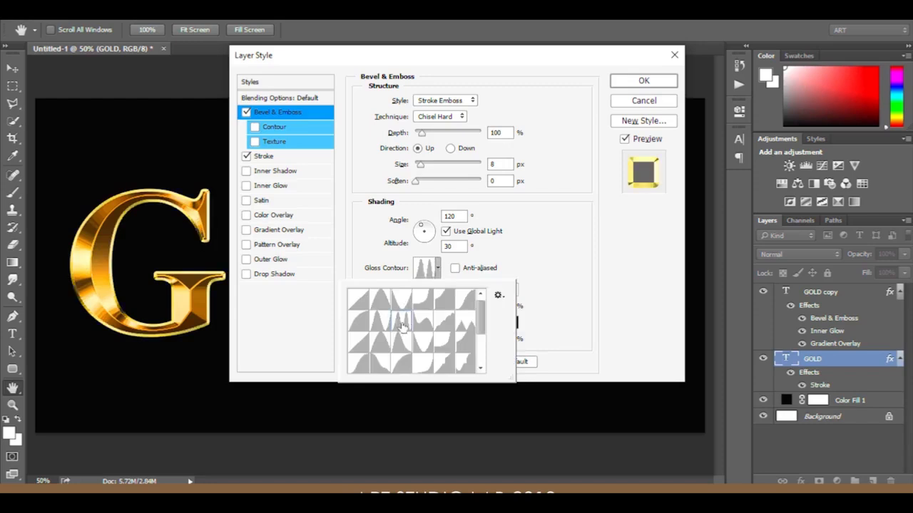
left_click(454, 268)
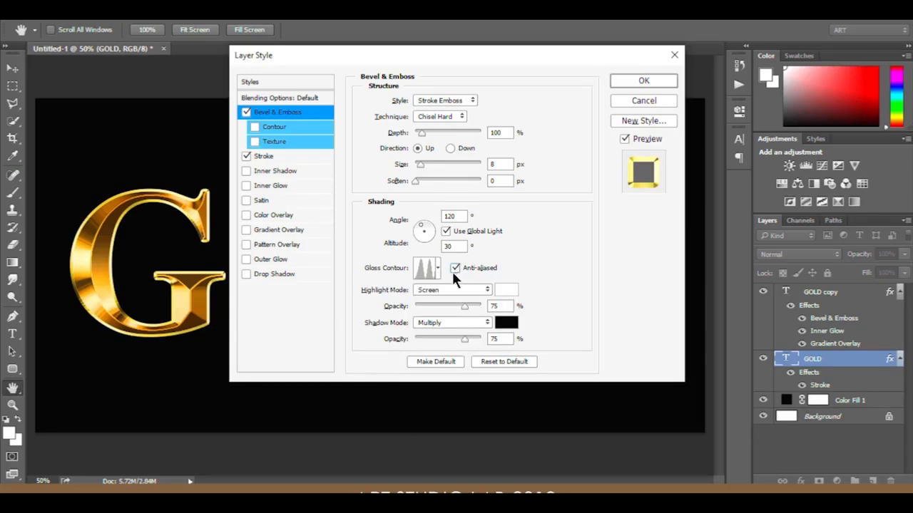
left_click(267, 128)
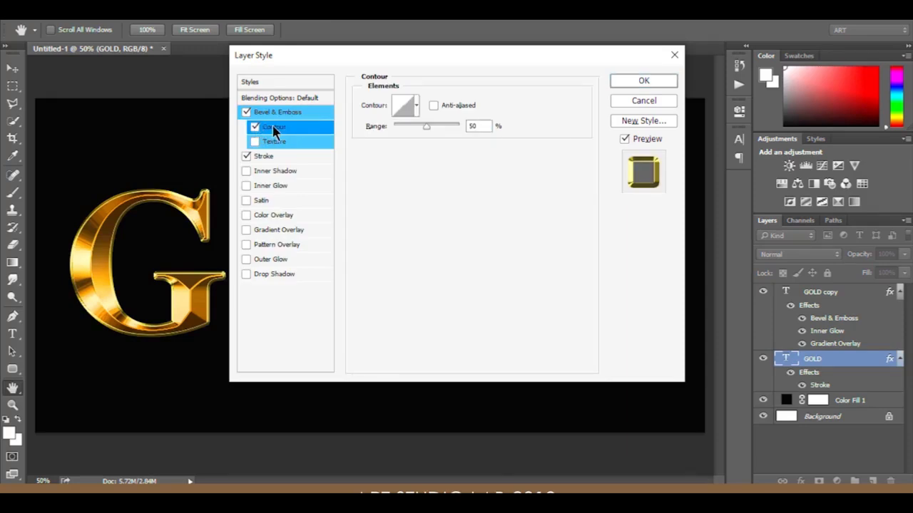
Step: Enable an Outer Glow on the GOLD layer with 40% opacity
left_click(277, 263)
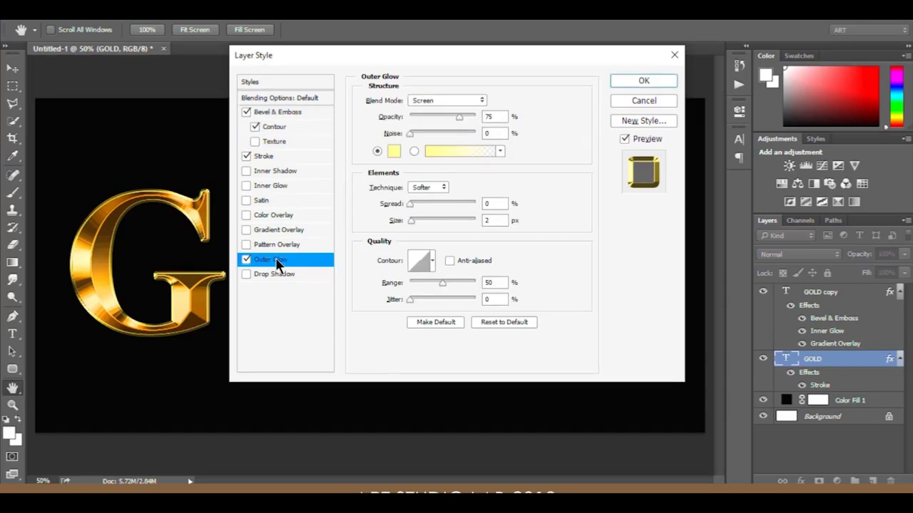
double_click(491, 117)
type("40")
Step: Set the outer glow color to RGB 232, 128, 31
left_click(394, 152)
double_click(650, 292)
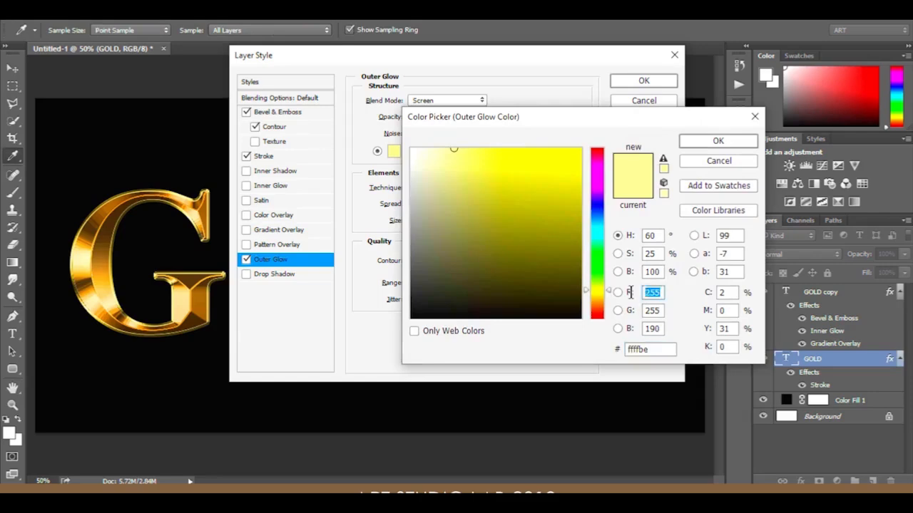
type("232")
key("Tab")
type("128")
key("Tab")
type("31")
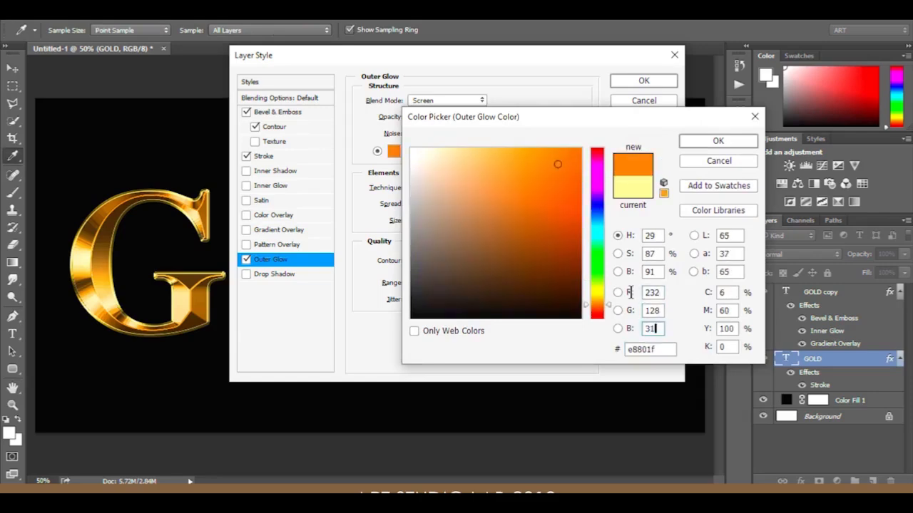
left_click(712, 140)
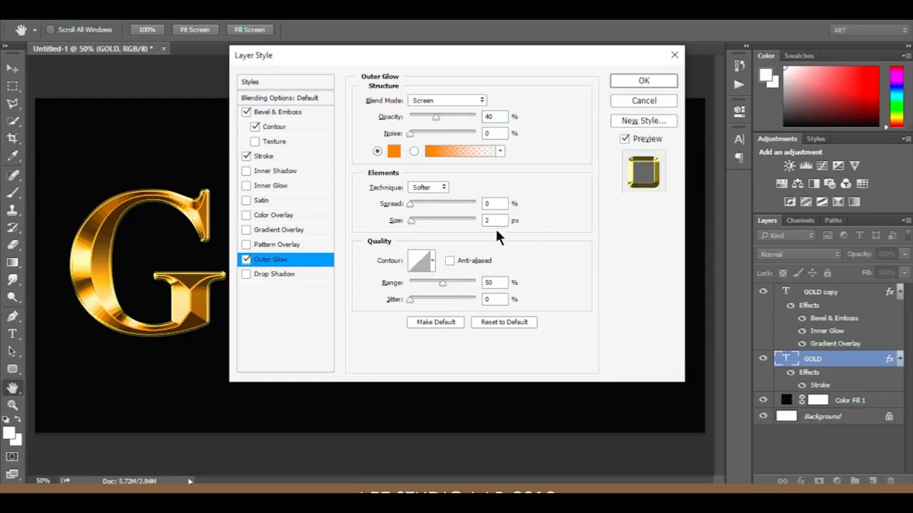
Step: Set the outer glow size to 50 px and apply the layer styles to the GOLD layer
key("Up")
key("Up")
key("Up")
key("Up")
key("Up")
key("Up")
key("Up")
key("Up")
key("Up")
key("Up")
key("Up")
key("Up")
key("Up")
key("Up")
key("Up")
key("Up")
key("Up")
key("Up")
key("Up")
key("Up")
key("Up")
key("Up")
key("Up")
key("Up")
key("Up")
key("Up")
key("Up")
key("Up")
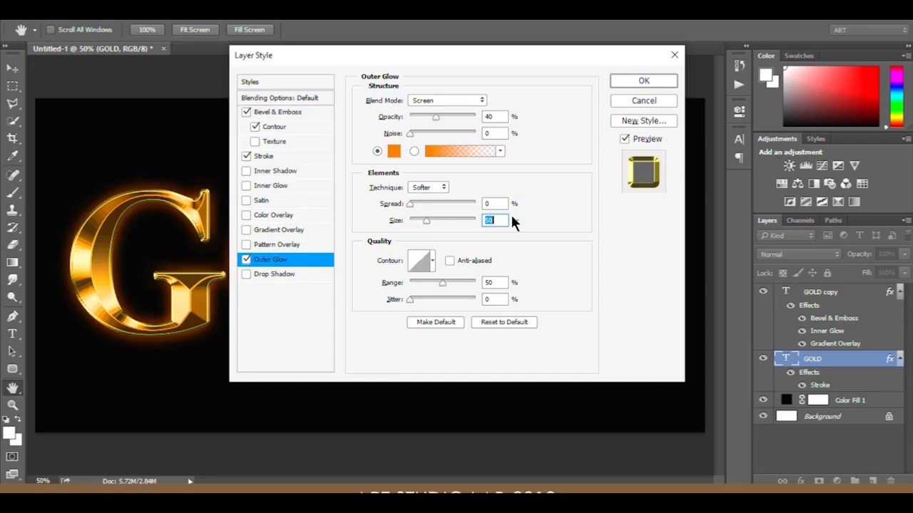
left_click(620, 82)
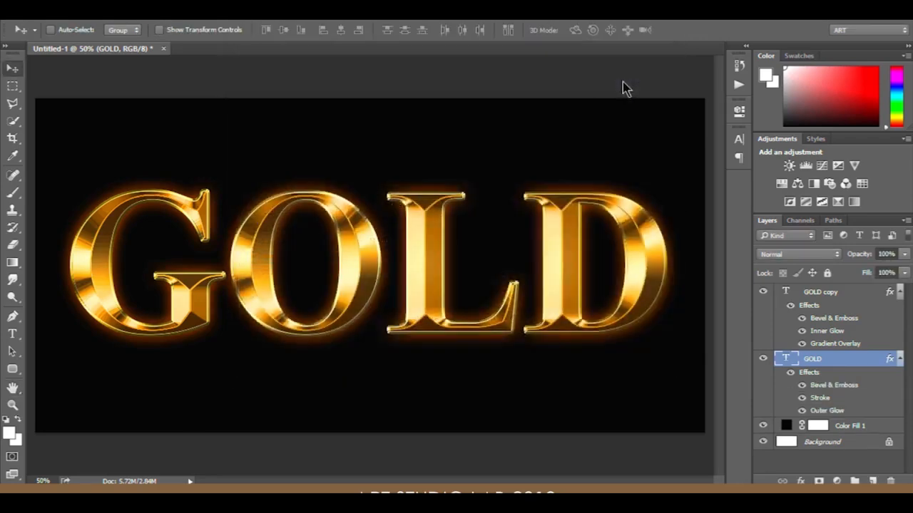
Step: Activate the Brush tool and append the Assorted Brushes set to the current brushes
left_click(11, 194)
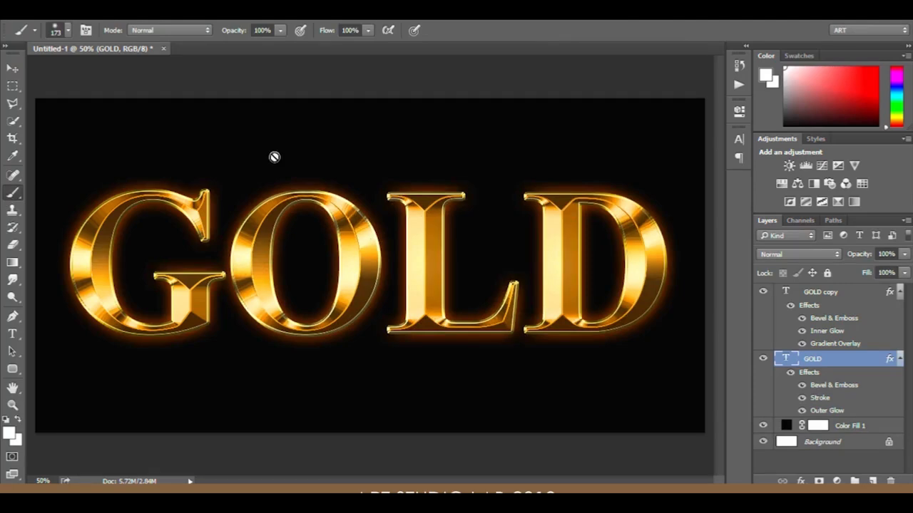
right_click(342, 135)
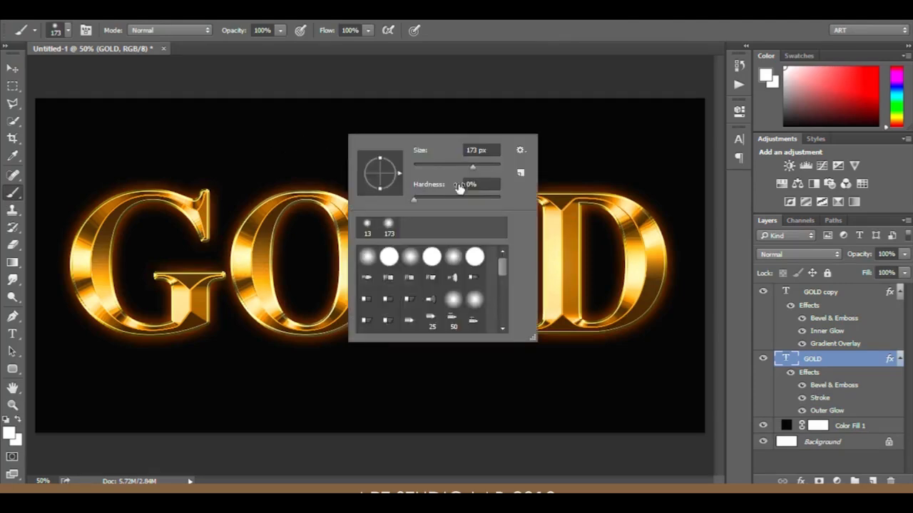
left_click(521, 153)
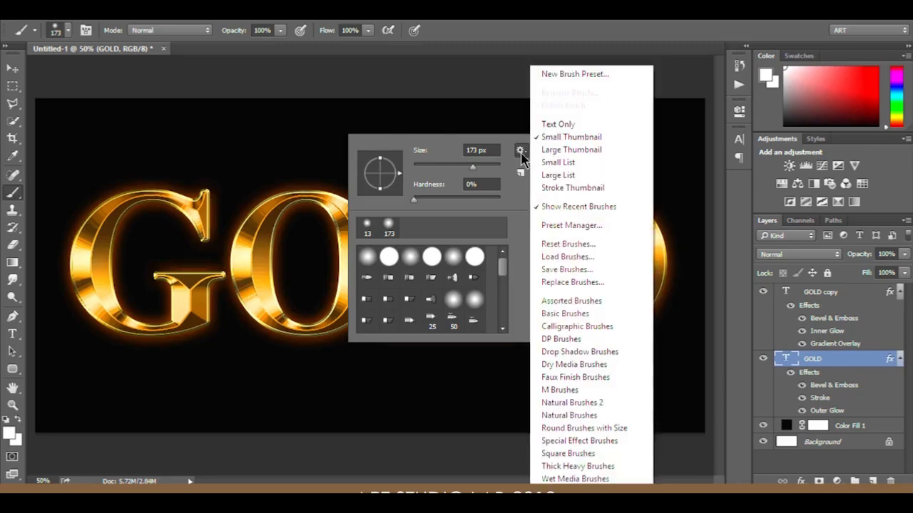
left_click(563, 302)
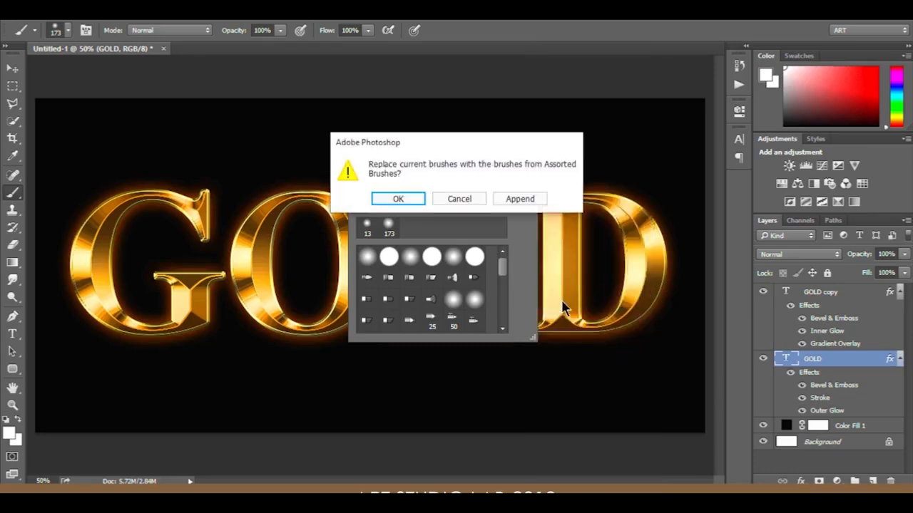
left_click(536, 203)
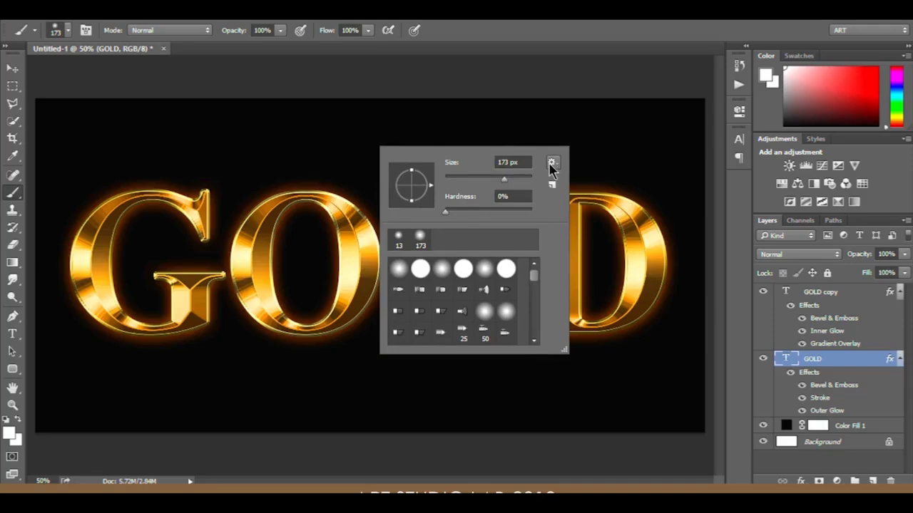
Step: Display the brush presets as a small list and choose the Crosshatch 4 brush
left_click(551, 164)
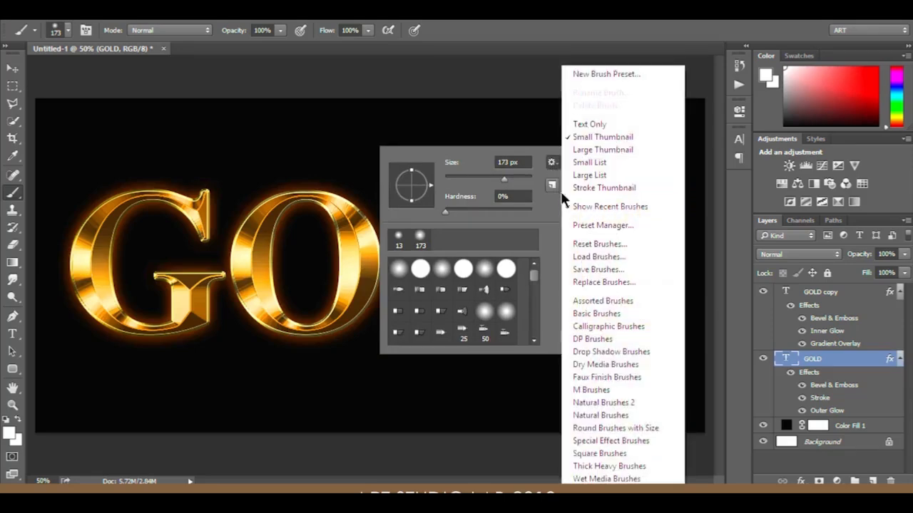
left_click(589, 162)
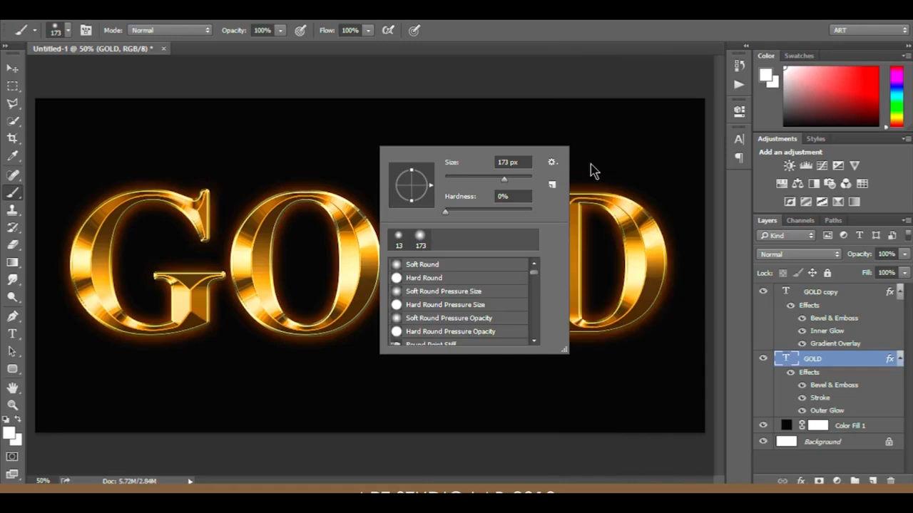
left_click_drag(536, 276, 537, 322)
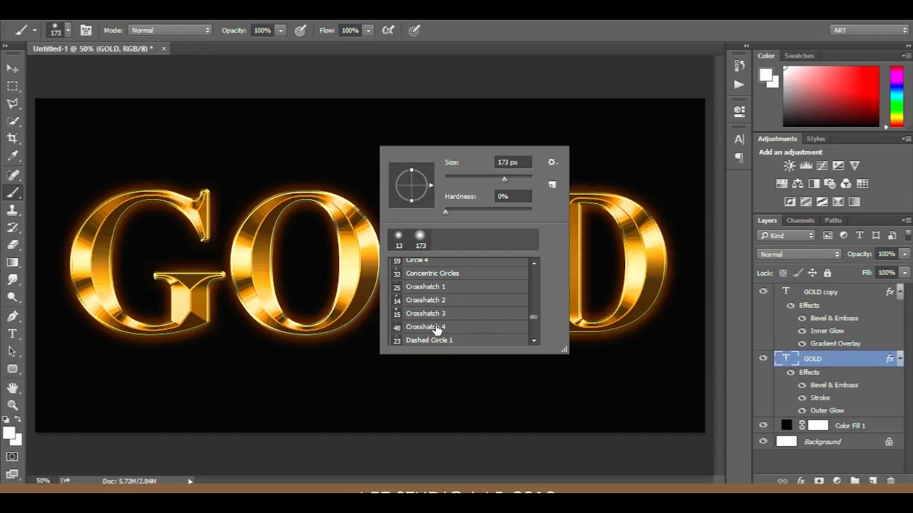
left_click(434, 327)
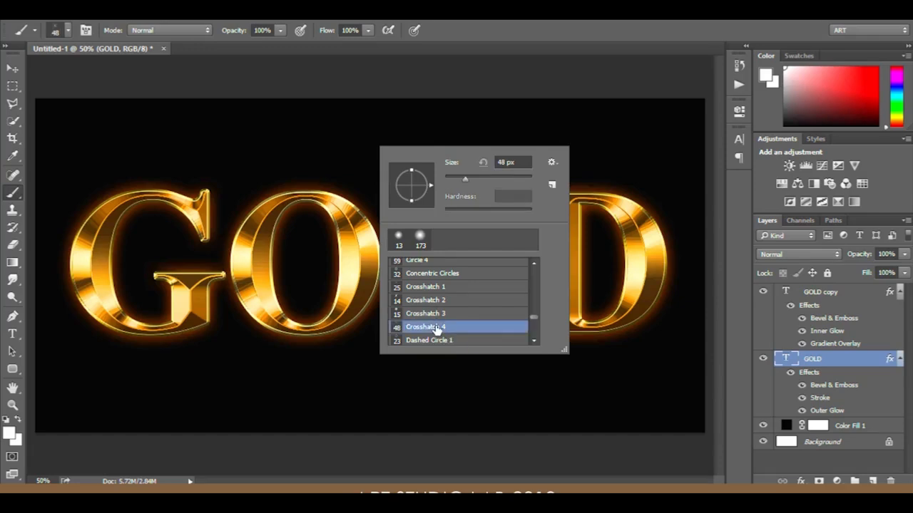
double_click(432, 329)
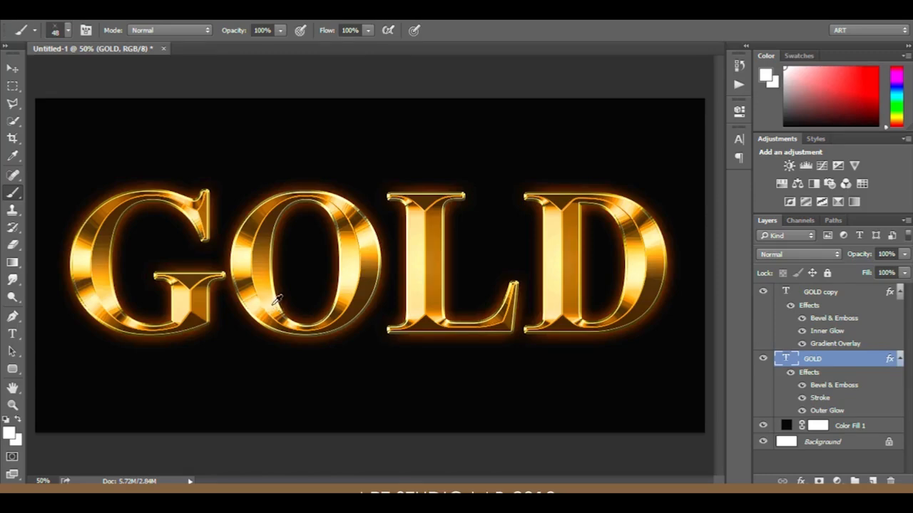
Step: Sample a pale gold foreground color from the letter O and add a new layer above the GOLD copy layer
left_click(276, 300, "alt")
left_click(276, 299, "alt")
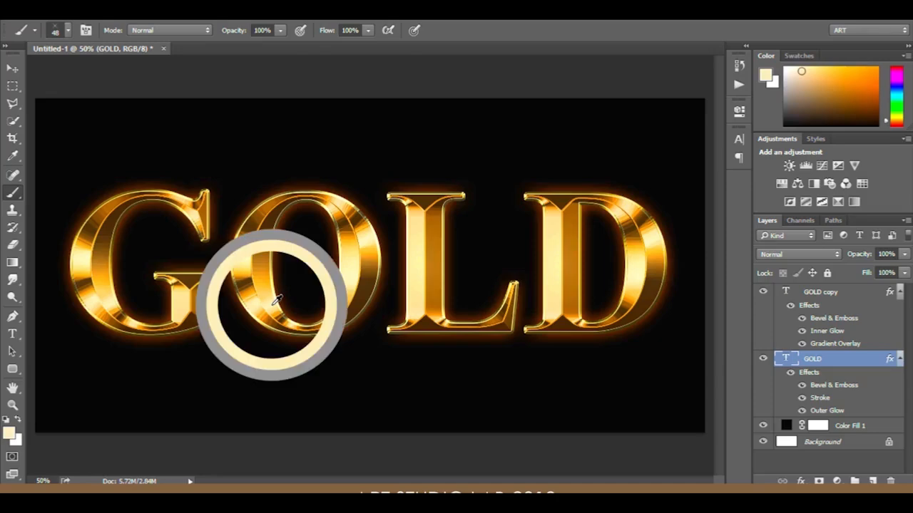
left_click(278, 298, "alt")
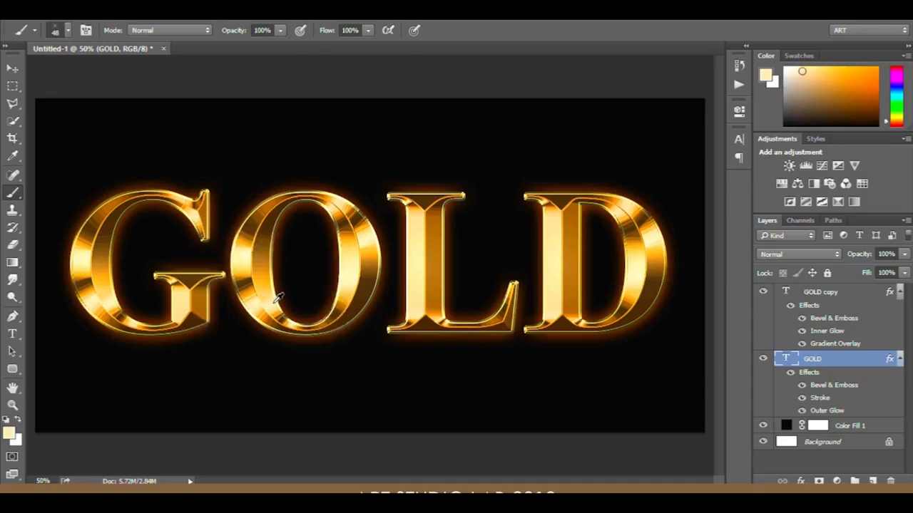
left_click(276, 303, "alt")
left_click(872, 481)
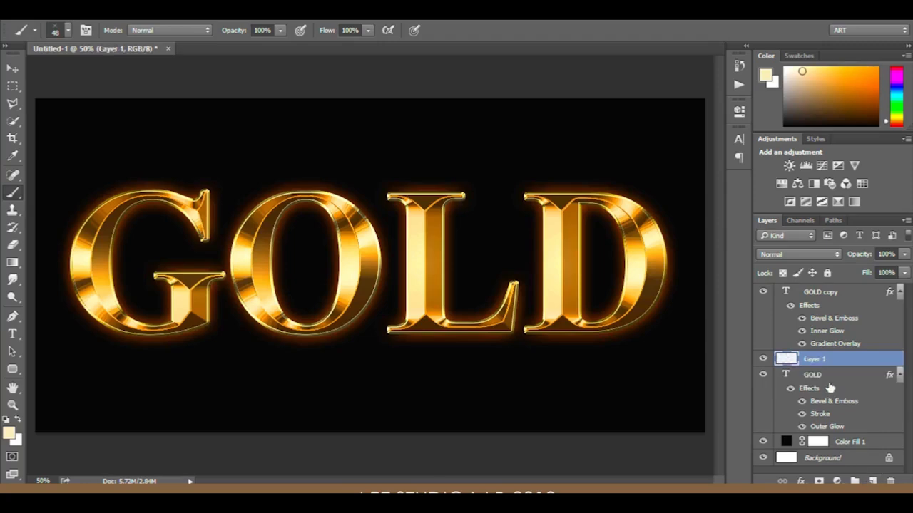
left_click_drag(841, 367, 836, 293)
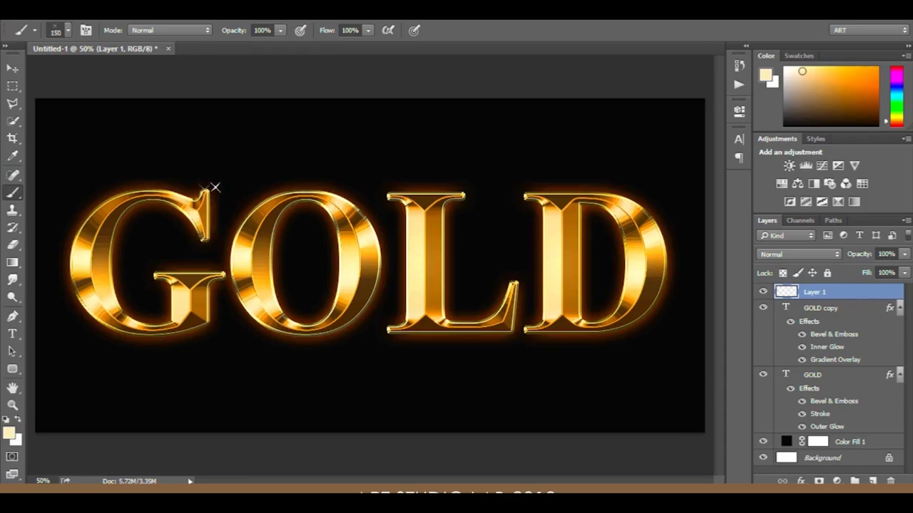
Step: Paint sparkles on the edges and corners of the letters G, L and D using the Crosshatch brush at about 90 px
key("bracketleft")
key("bracketleft")
key("bracketleft")
key("bracketleft")
key("bracketright")
left_click(154, 275)
left_click(390, 330)
left_click(540, 194)
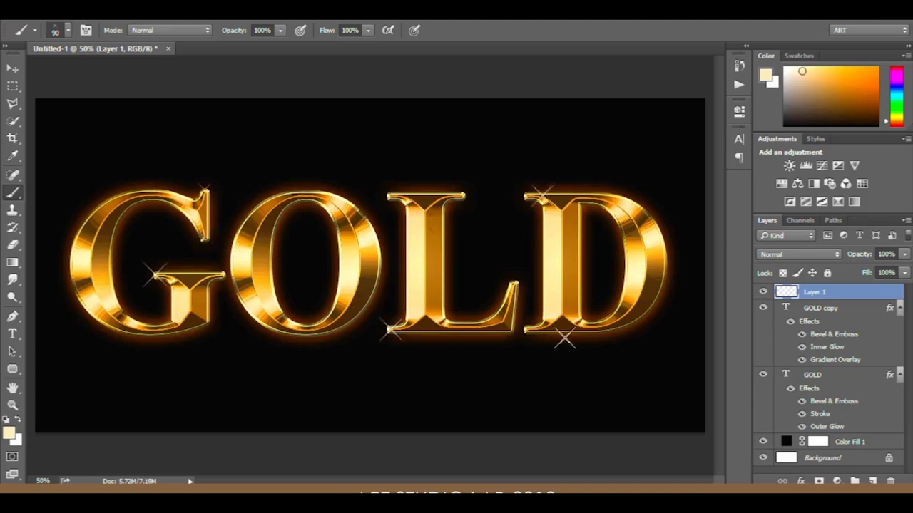
left_click(603, 329)
key("bracketleft")
key("bracketleft")
Step: Lower the opacity of the sparkle layer slightly
left_click(881, 255)
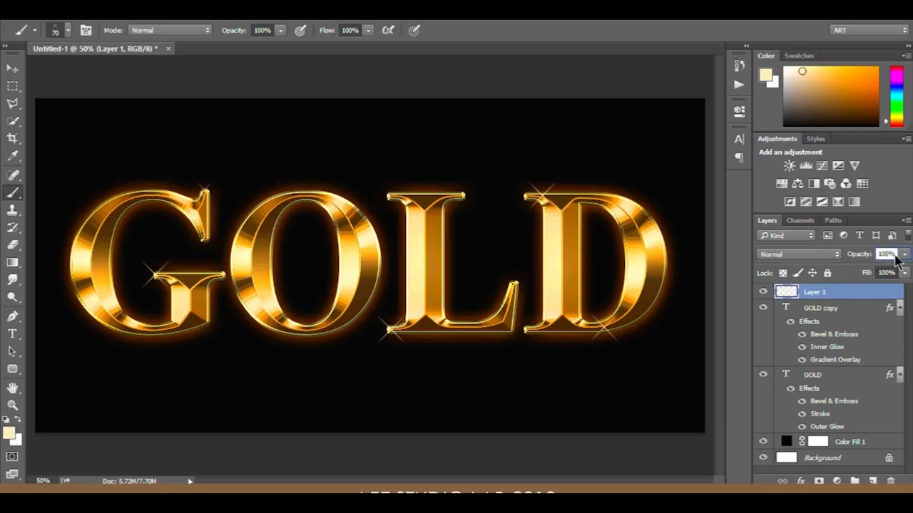
double_click(881, 255)
scroll(878, 255, "down", 2)
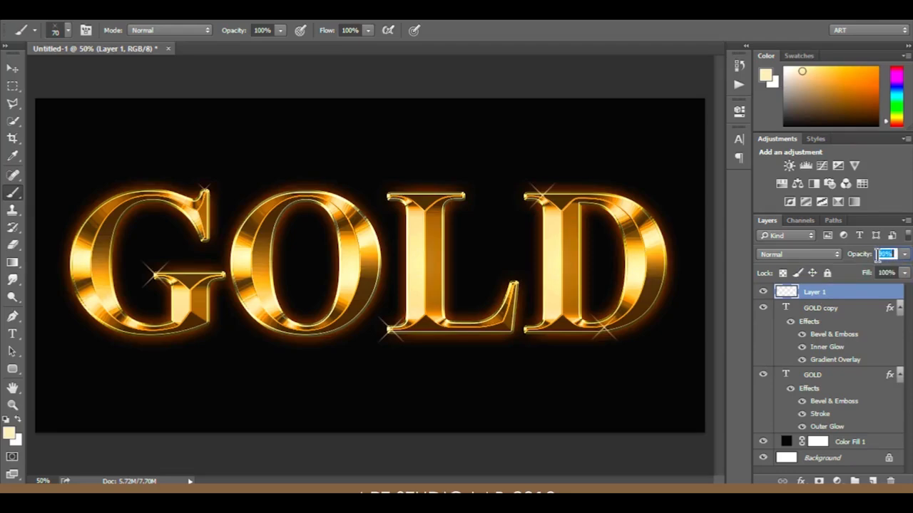